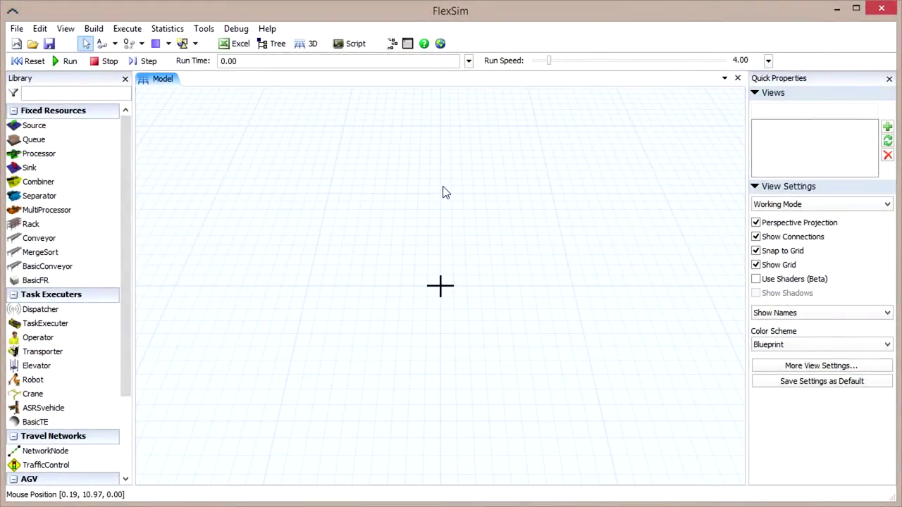
# Browse AGV Lesson 1 in the user manual and the online content page, then close them.
pyautogui.click(267, 29)
pyautogui.click(289, 44)
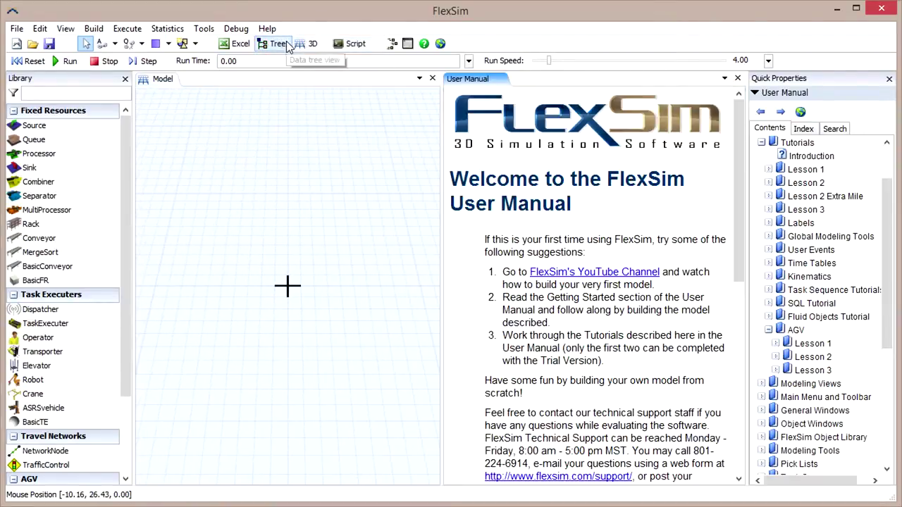
pyautogui.click(810, 344)
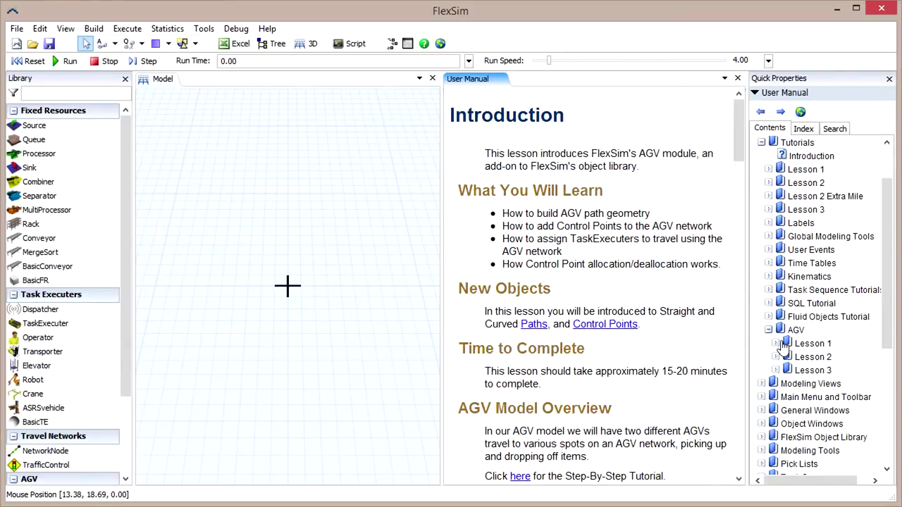
pyautogui.click(776, 343)
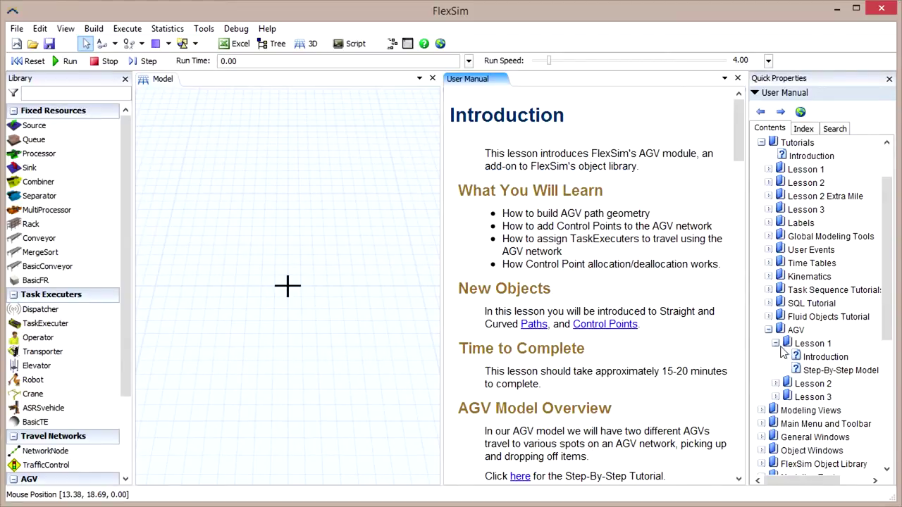
pyautogui.click(737, 78)
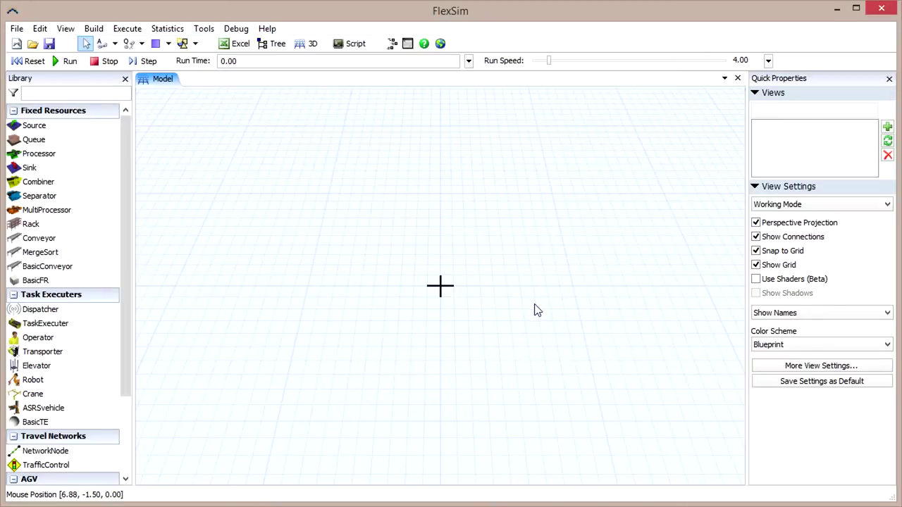
pyautogui.click(272, 31)
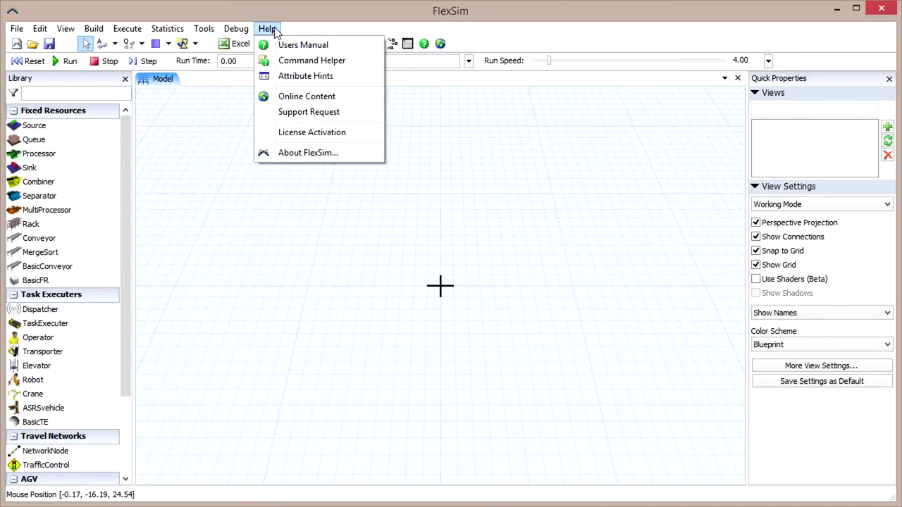
pyautogui.click(307, 99)
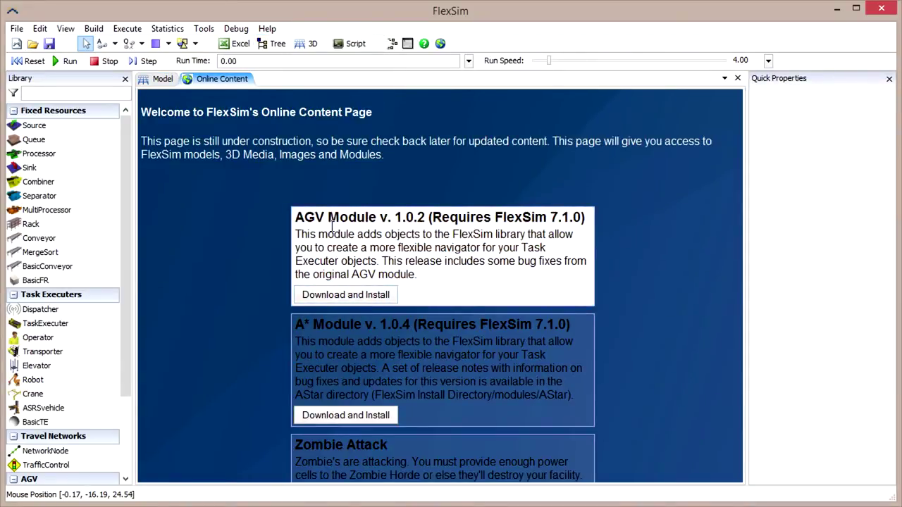
pyautogui.click(738, 78)
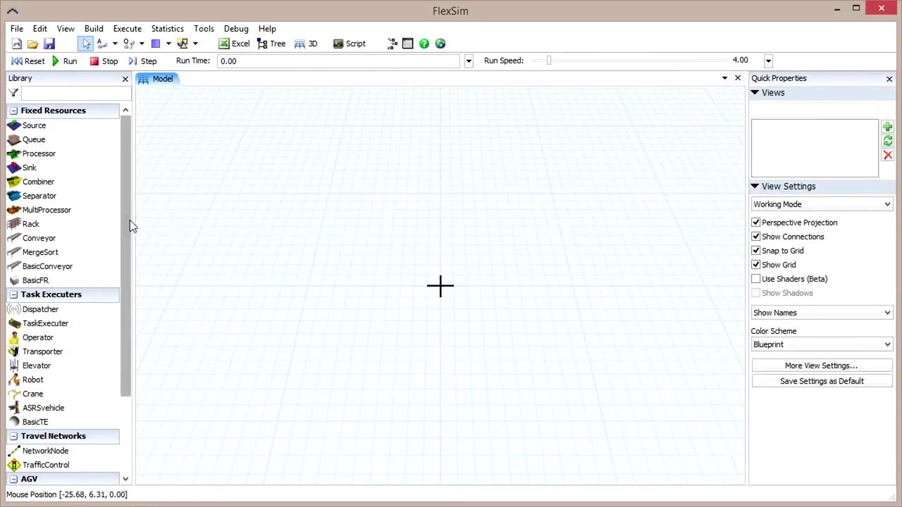
# Draw a straight AGV path left to right below the origin and frame it in view.
pyautogui.scroll(-3, 124, 267)
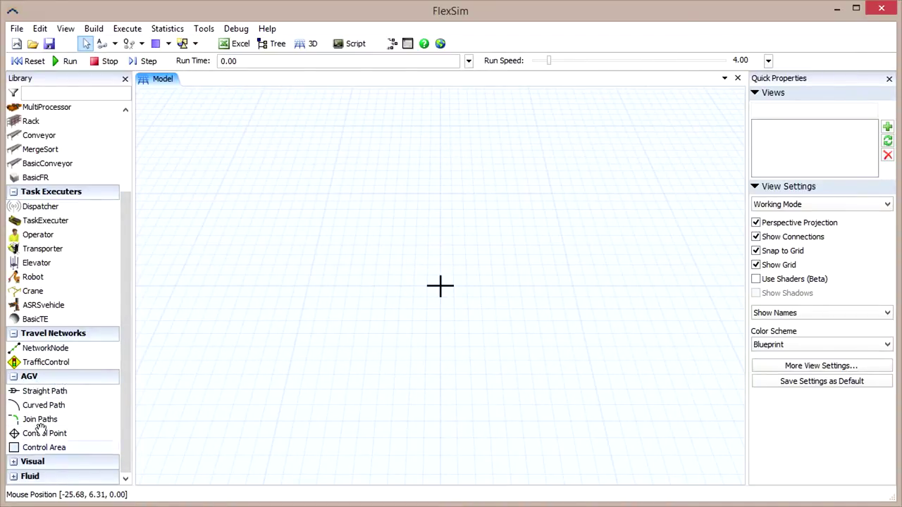
pyautogui.click(33, 397)
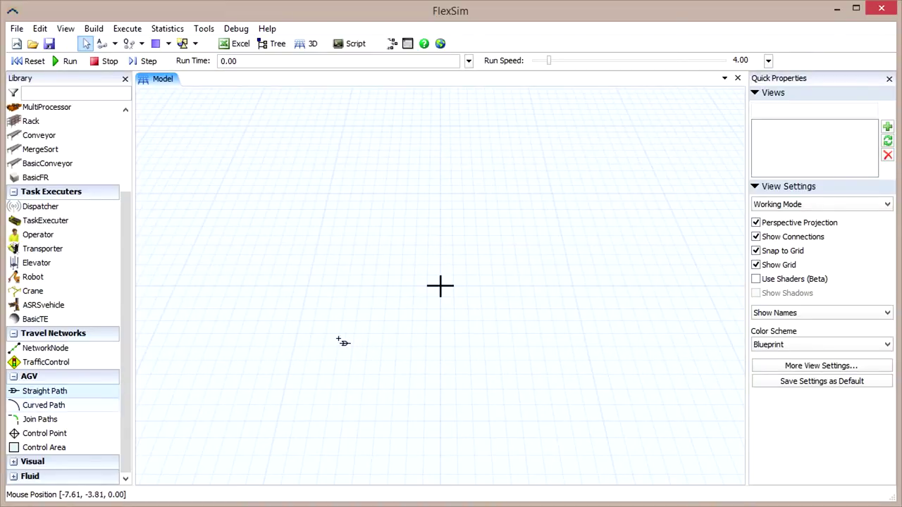
pyautogui.moveTo(334, 341); pyautogui.dragTo(563, 344)
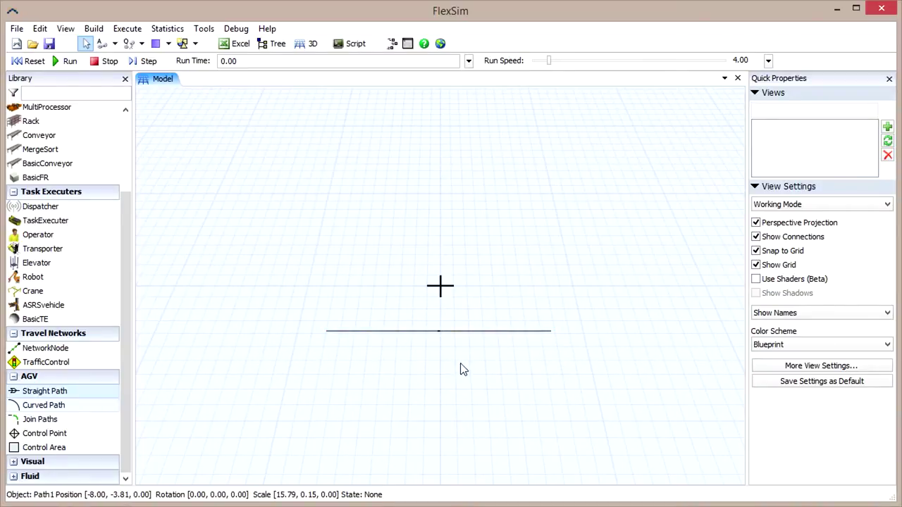
pyautogui.scroll(5, 437, 371)
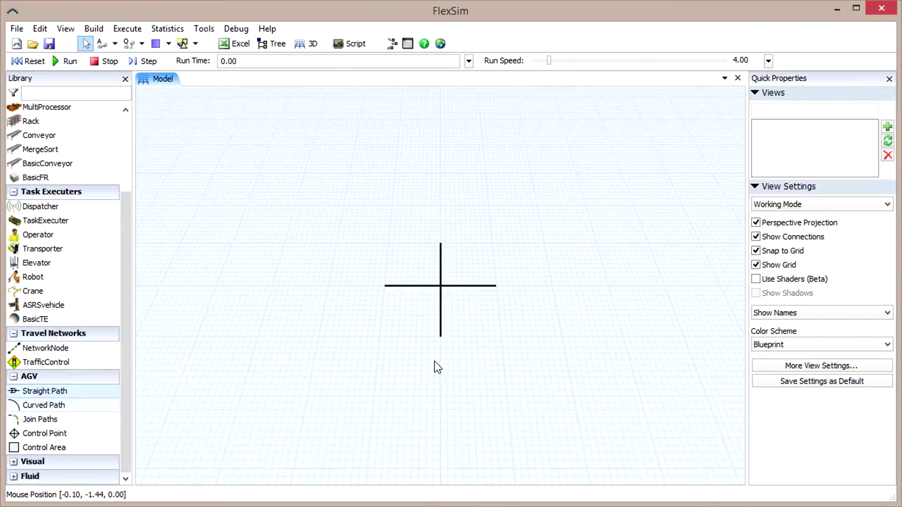
pyautogui.moveTo(434, 367); pyautogui.dragTo(441, 237)
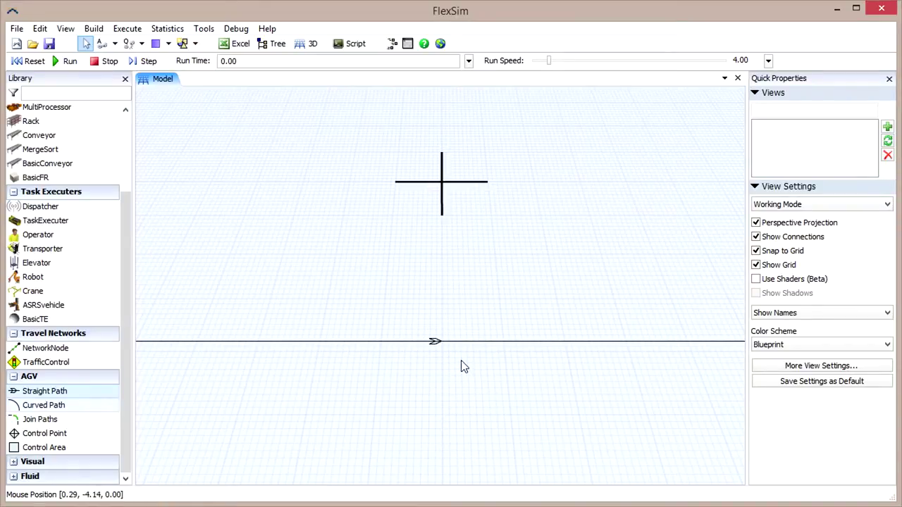
pyautogui.scroll(-5, 460, 367)
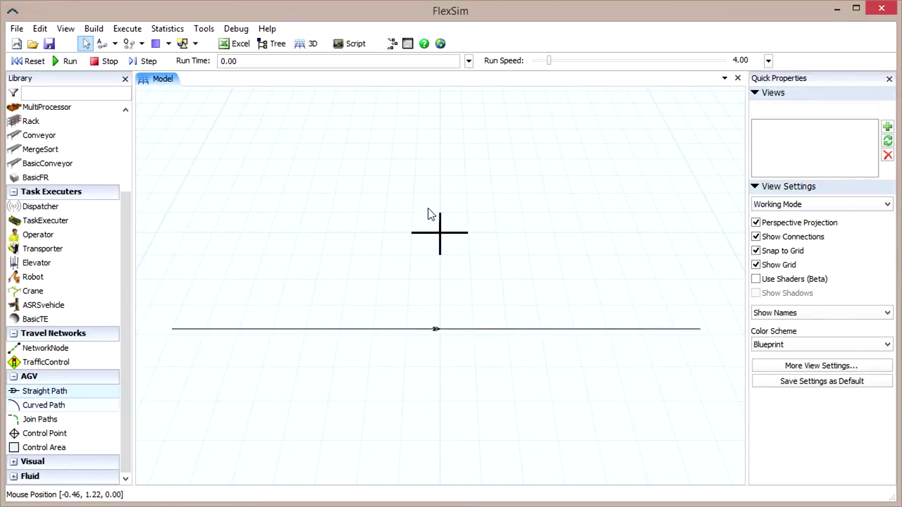
pyautogui.scroll(-2, 429, 214)
pyautogui.scroll(-1, 429, 214)
pyautogui.moveTo(429, 219); pyautogui.dragTo(432, 270)
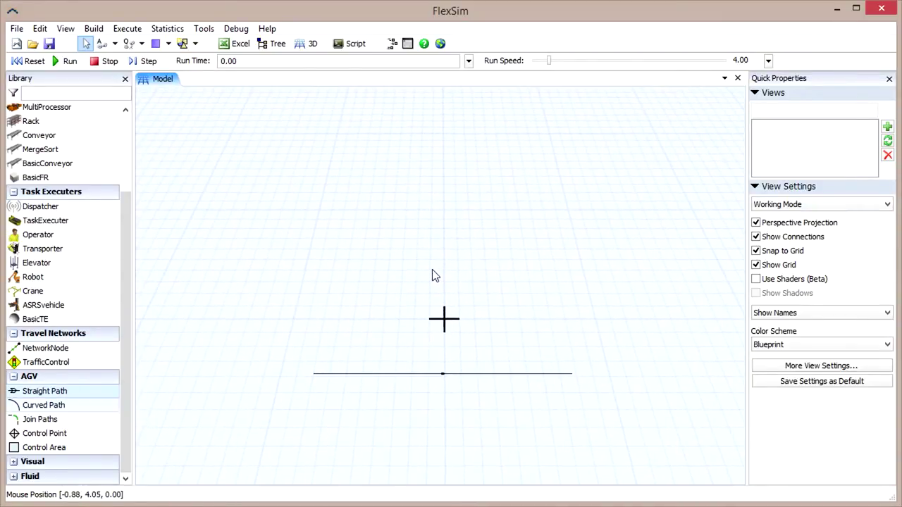
# Draw the right, top and left straight paths to complete a rectangular loop.
pyautogui.click(90, 391)
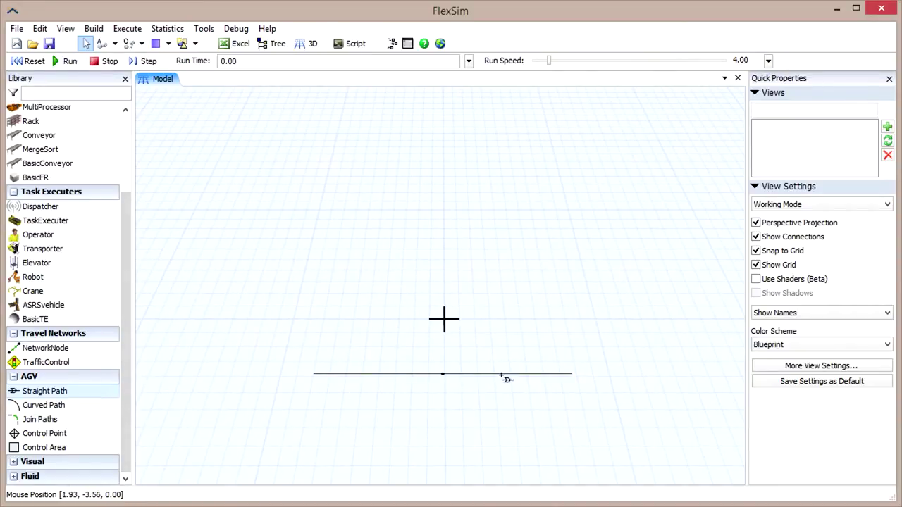
pyautogui.click(591, 362)
pyautogui.click(564, 240)
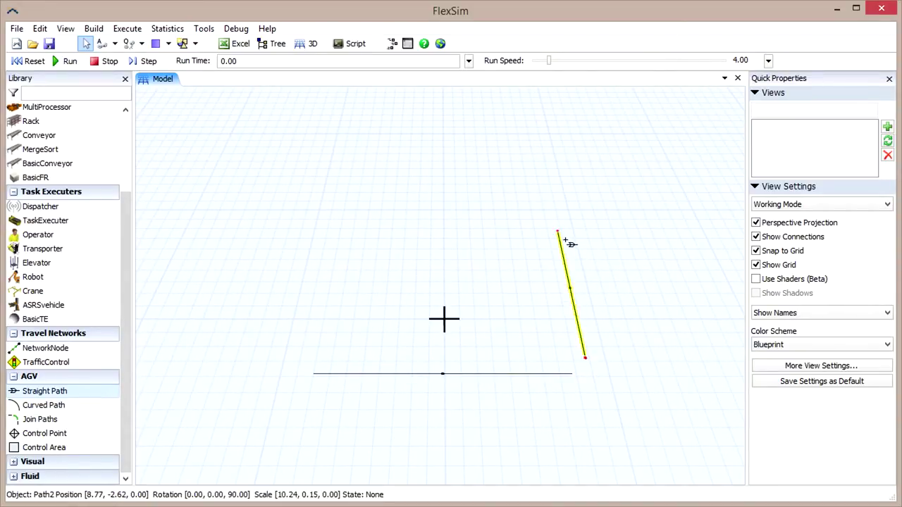
pyautogui.click(540, 232)
pyautogui.click(345, 234)
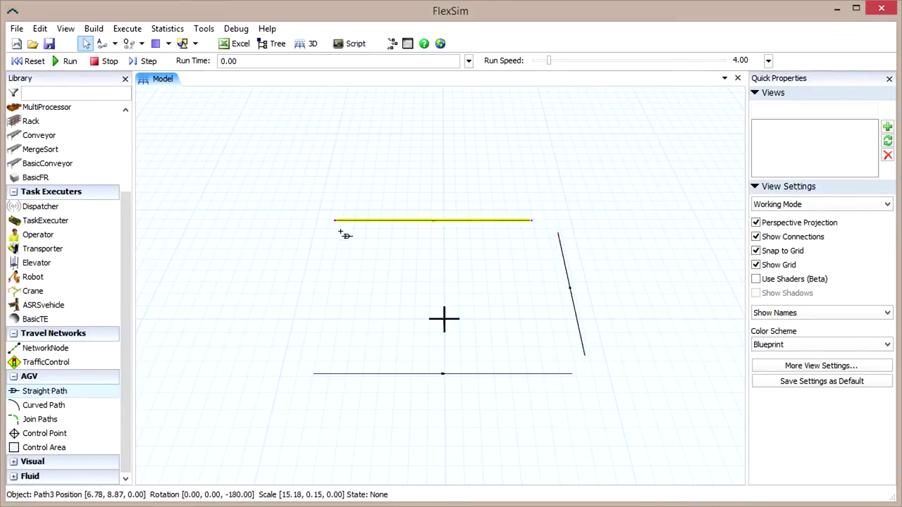
pyautogui.click(318, 242)
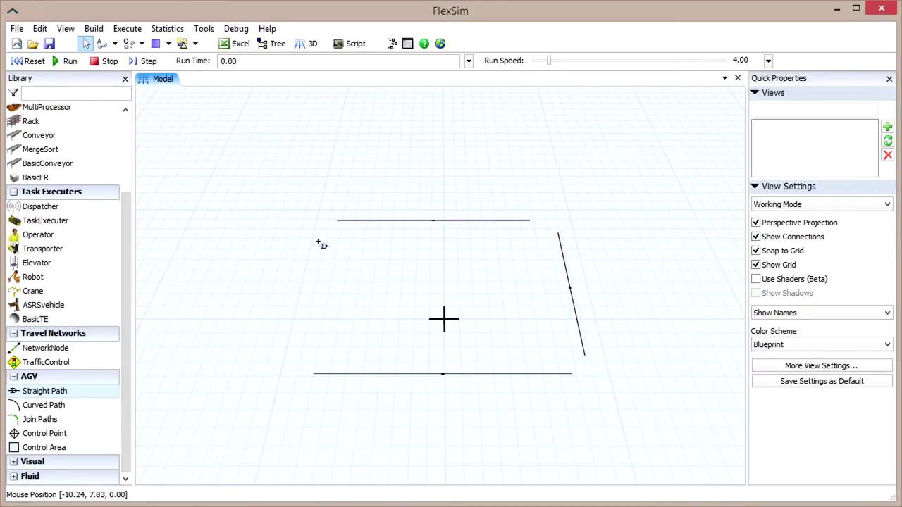
pyautogui.click(291, 367)
pyautogui.rightClick(289, 366)
# Nudge the bottom path's start point slightly to align it with the loop.
pyautogui.click(402, 375)
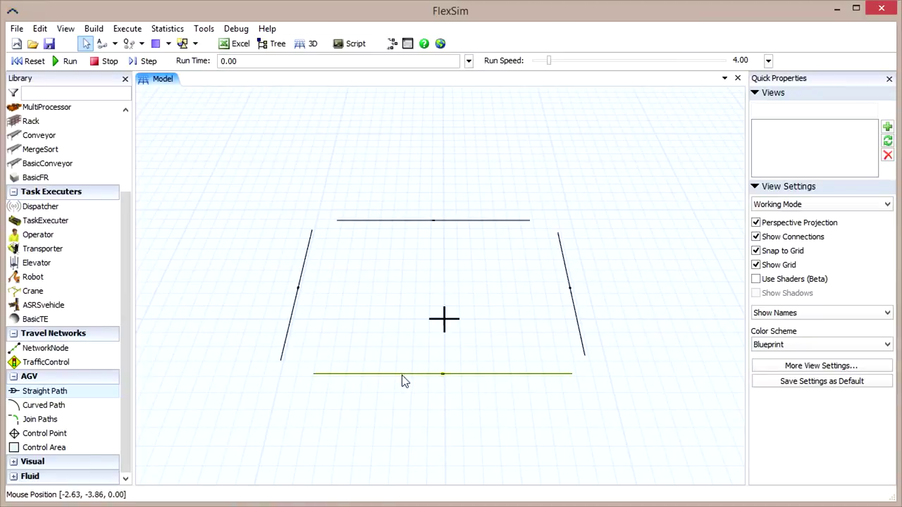
pyautogui.moveTo(312, 379); pyautogui.dragTo(318, 364)
pyautogui.click(321, 364)
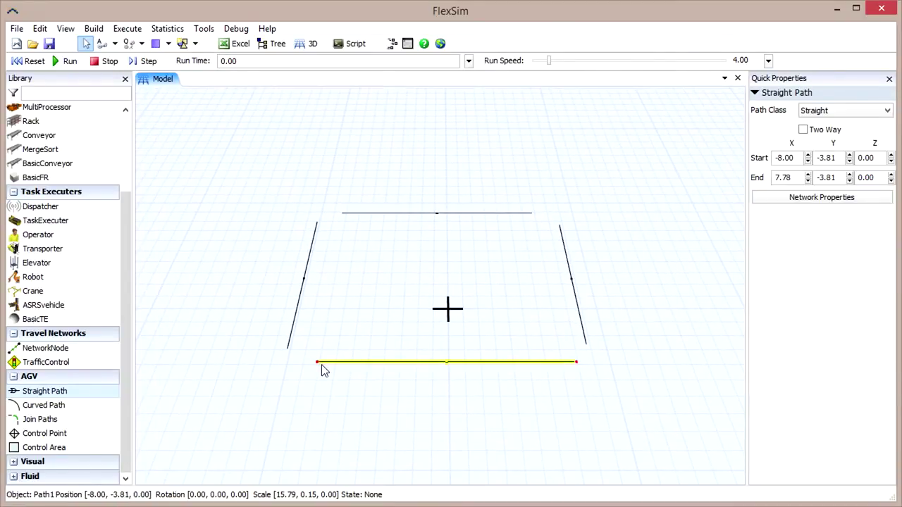
pyautogui.moveTo(319, 366)
pyautogui.mouseDown()
pyautogui.moveTo(346, 382)
pyautogui.moveTo(324, 345)
pyautogui.moveTo(319, 368)
pyautogui.mouseUp()
# Draw a curved AGV path near the origin inside the loop.
pyautogui.click(493, 338)
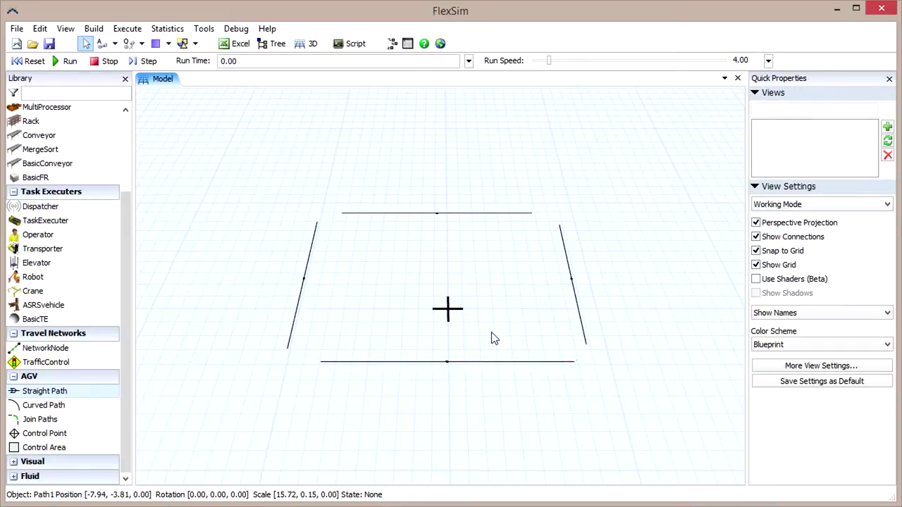
pyautogui.click(59, 406)
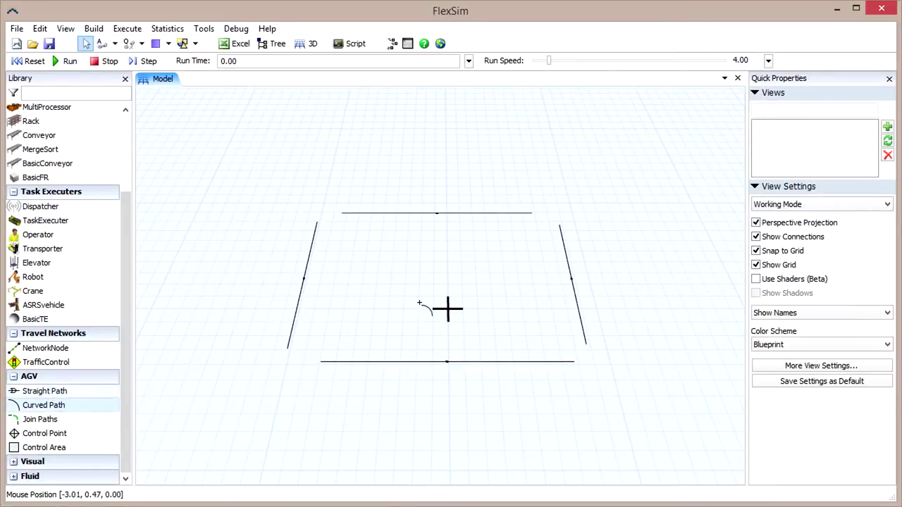
pyautogui.scroll(3, 412, 339)
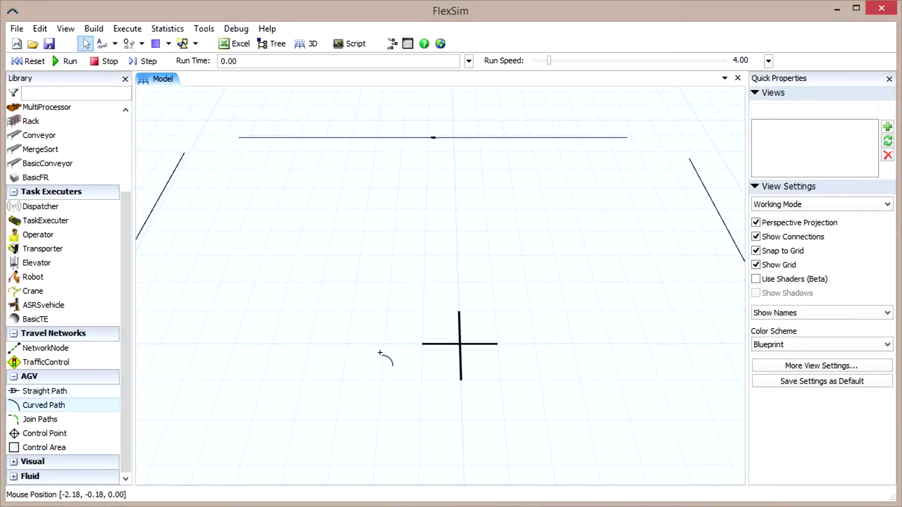
pyautogui.moveTo(380, 351); pyautogui.dragTo(488, 263)
pyautogui.scroll(9, 447, 358)
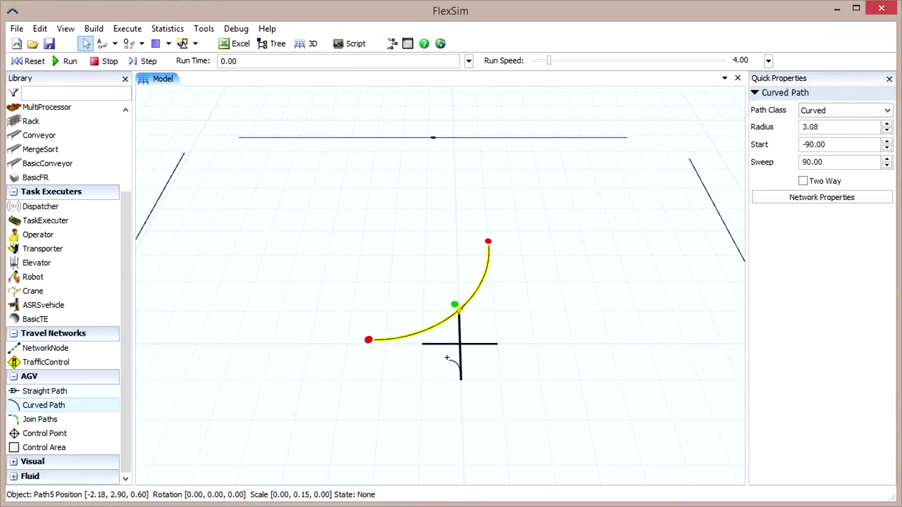
pyautogui.scroll(-9, 455, 361)
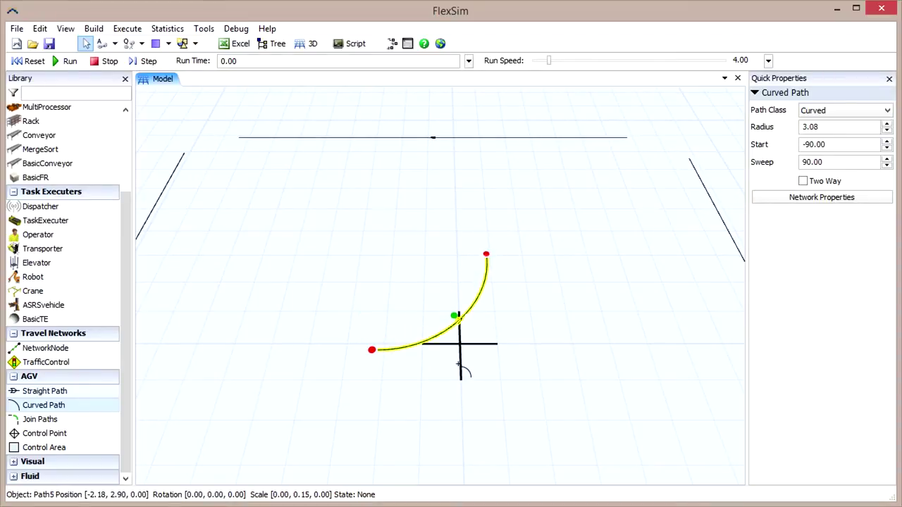
# Change the curve's arc radius and move its end point to reshape the sweep.
pyautogui.click(459, 363)
pyautogui.click(454, 330)
pyautogui.moveTo(456, 321); pyautogui.dragTo(445, 341)
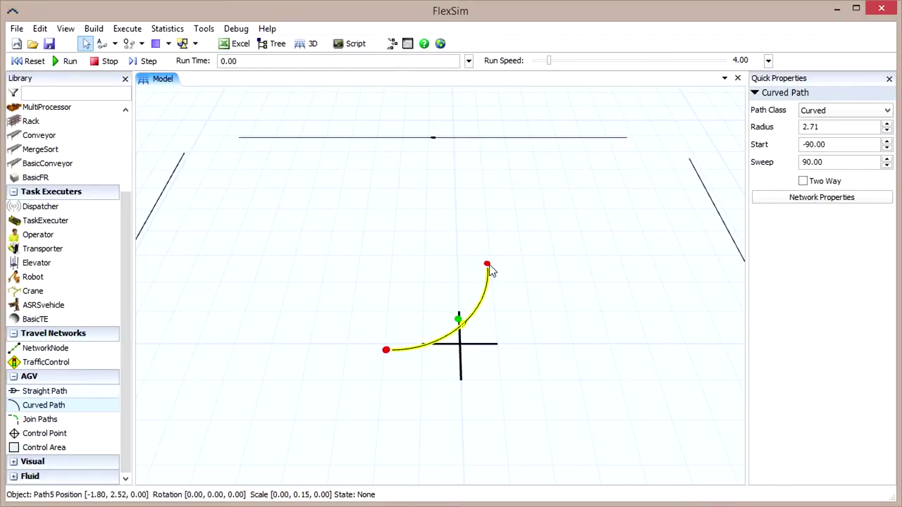
pyautogui.moveTo(488, 267); pyautogui.dragTo(540, 296)
# Inspect the curved path from a tilted view and pan across the loop.
pyautogui.click(555, 342)
pyautogui.moveTo(555, 342); pyautogui.dragTo(513, 302, button='right')
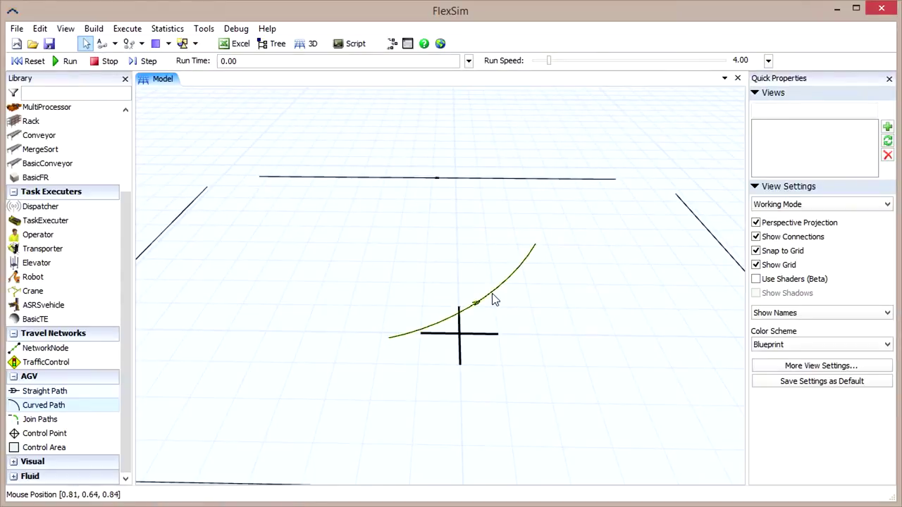
pyautogui.click(492, 294)
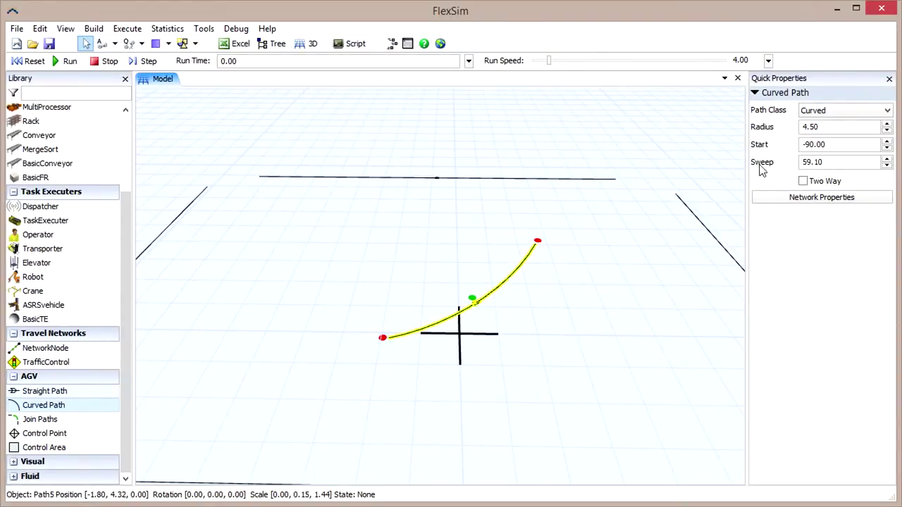
pyautogui.click(471, 389)
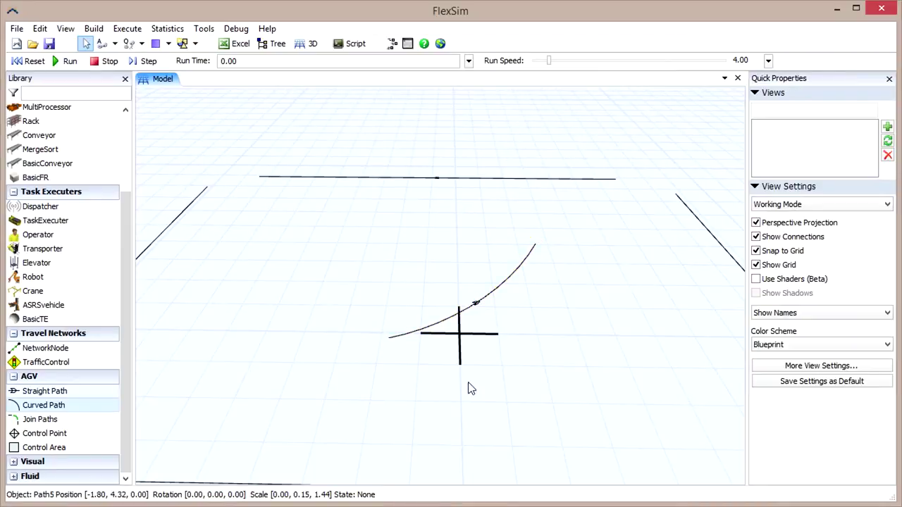
pyautogui.moveTo(484, 425); pyautogui.dragTo(690, 367)
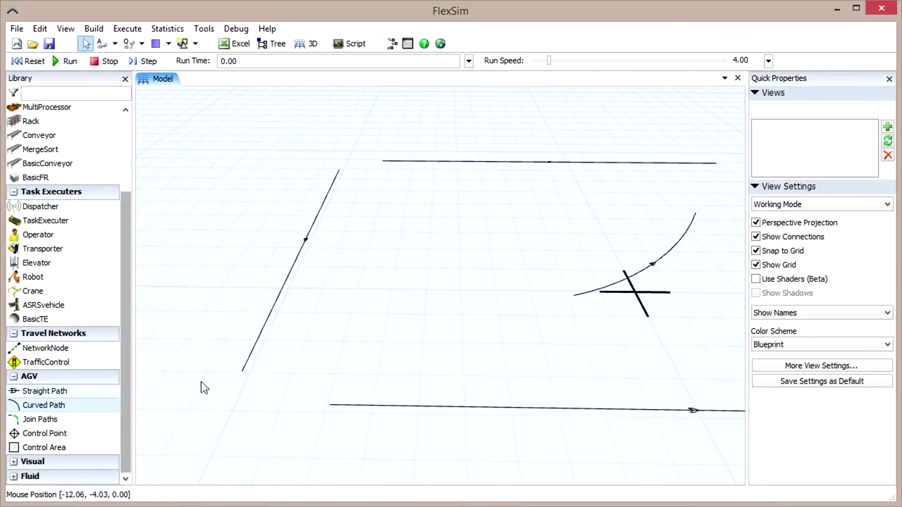
pyautogui.moveTo(434, 392); pyautogui.dragTo(402, 336)
# Draw a second curved path starting from the bottom path.
pyautogui.click(52, 408)
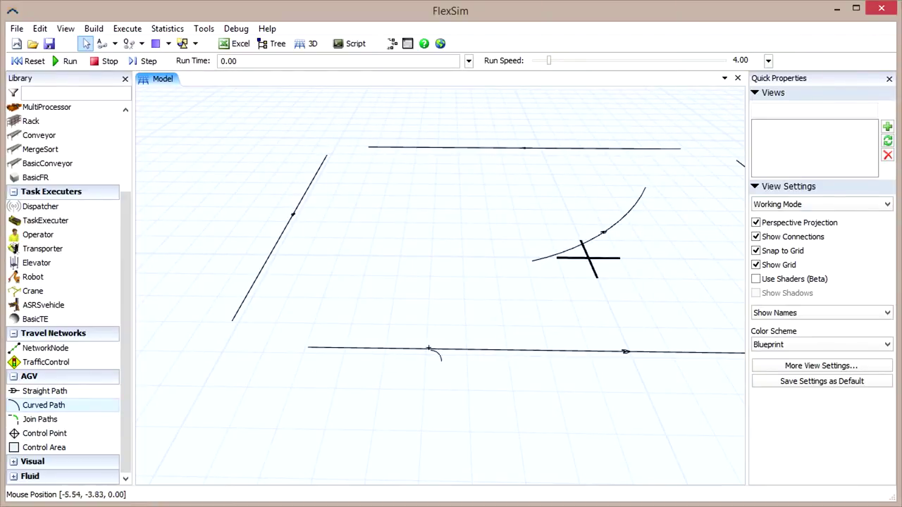
pyautogui.click(474, 351)
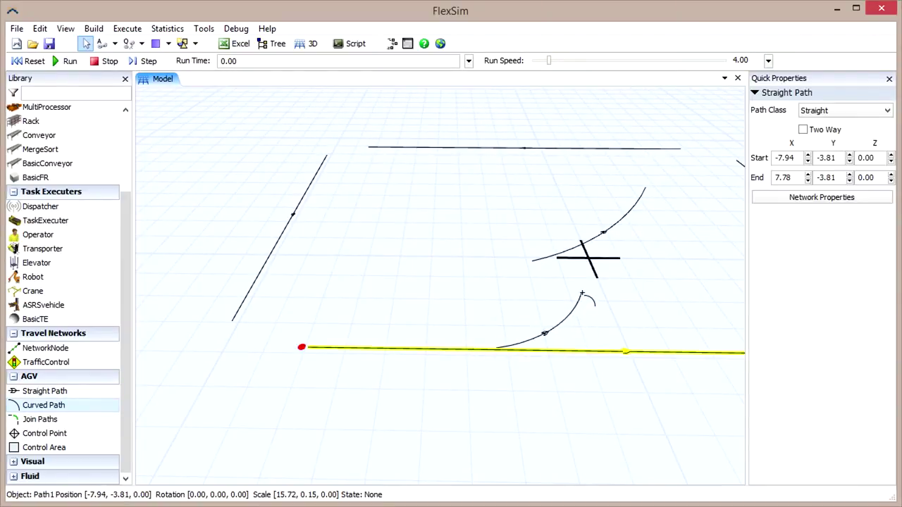
pyautogui.click(572, 277)
pyautogui.click(521, 316)
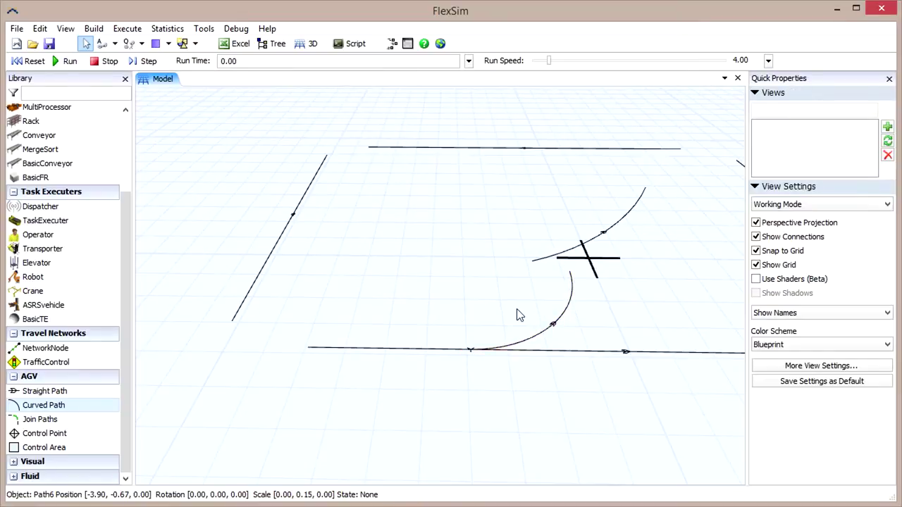
pyautogui.moveTo(489, 328); pyautogui.dragTo(492, 354)
pyautogui.moveTo(459, 435); pyautogui.dragTo(410, 191, button='right')
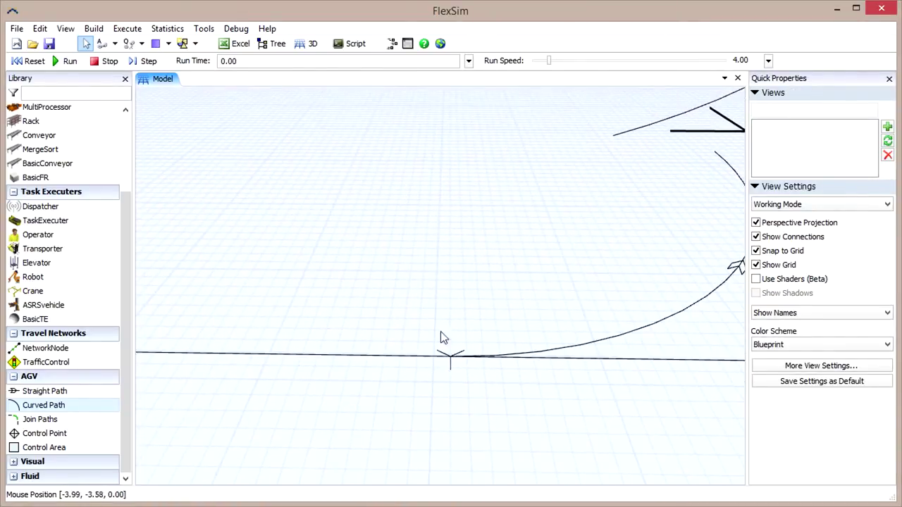
pyautogui.moveTo(422, 393); pyautogui.dragTo(423, 415, button='right')
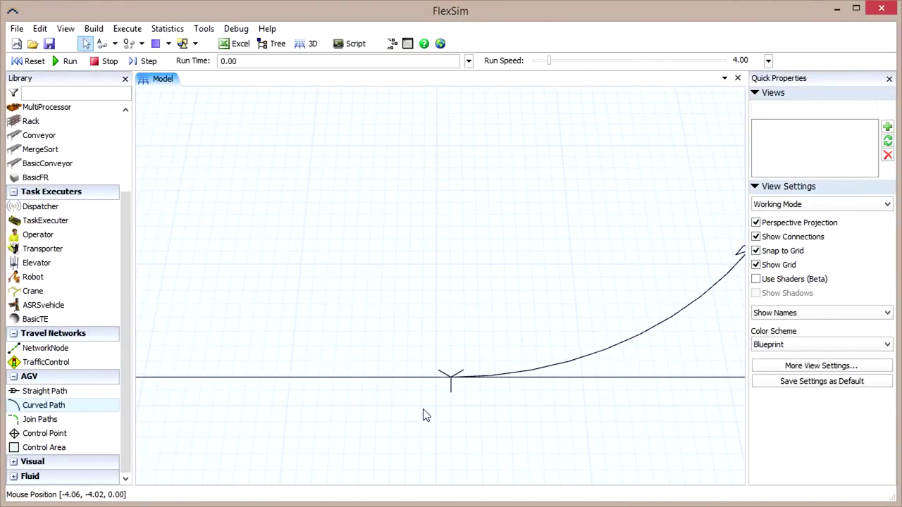
pyautogui.scroll(-5, 477, 278)
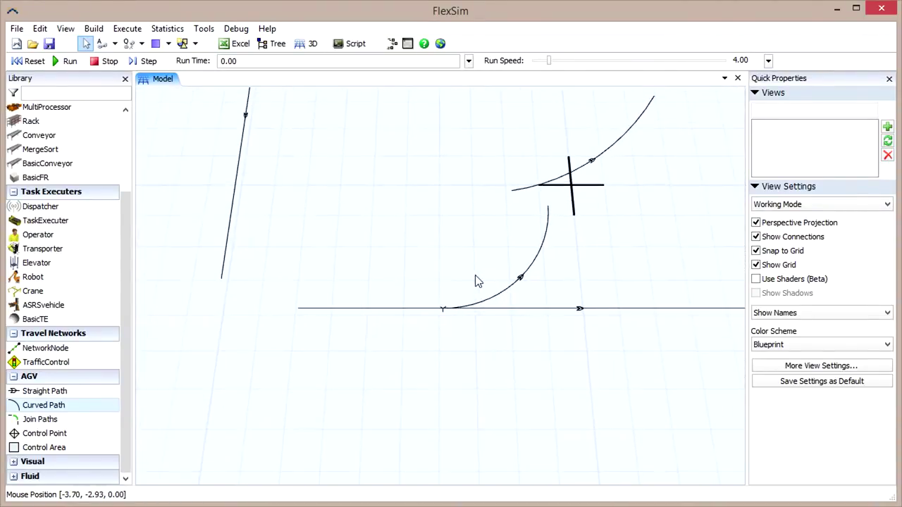
# Delete both curved paths and zoom out to see the four straight paths.
pyautogui.keyDown('shift'); pyautogui.moveTo(569, 296); pyautogui.dragTo(568, 296); pyautogui.keyUp('shift')
pyautogui.click(513, 298)
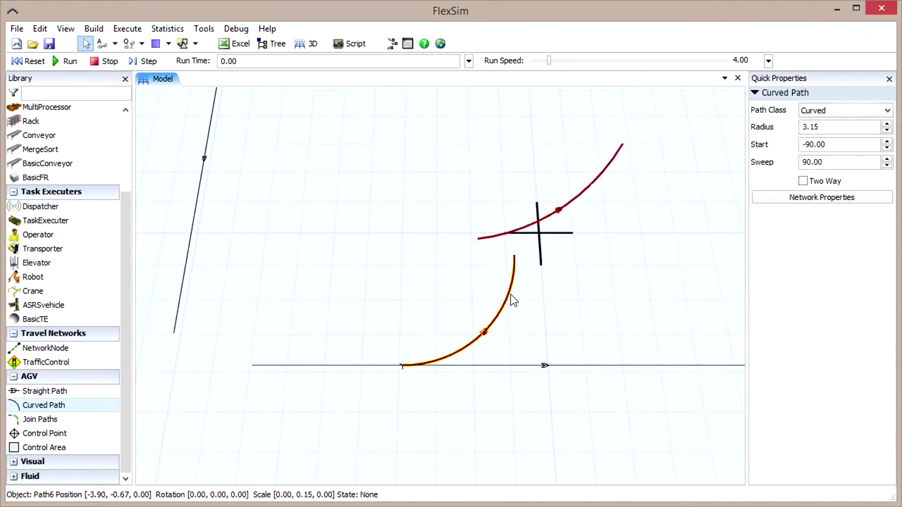
pyautogui.press('Delete')
pyautogui.moveTo(548, 272)
pyautogui.mouseDown()
pyautogui.moveTo(459, 242)
pyautogui.moveTo(455, 293)
pyautogui.mouseUp()
pyautogui.scroll(-2, 459, 242)
pyautogui.scroll(-1, 459, 243)
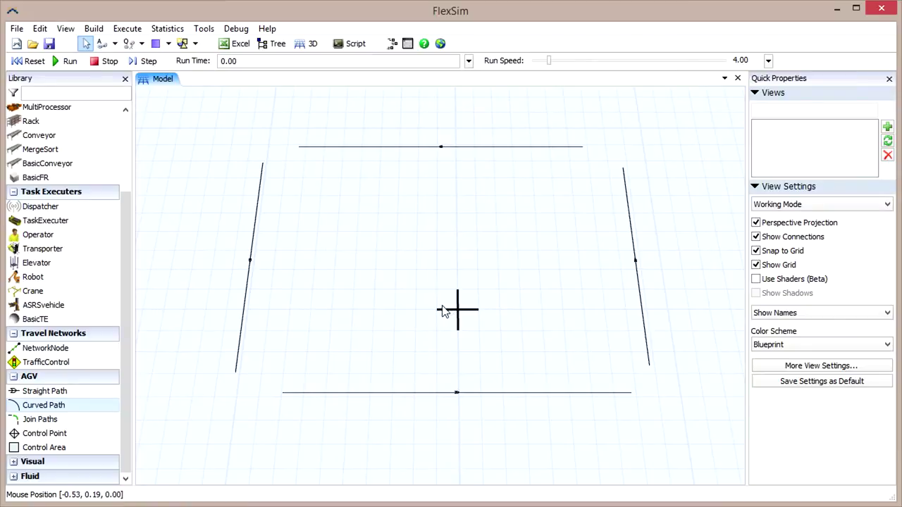
# Join the bottom path to the right path with a rounded corner of radius 1.19.
pyautogui.click(41, 420)
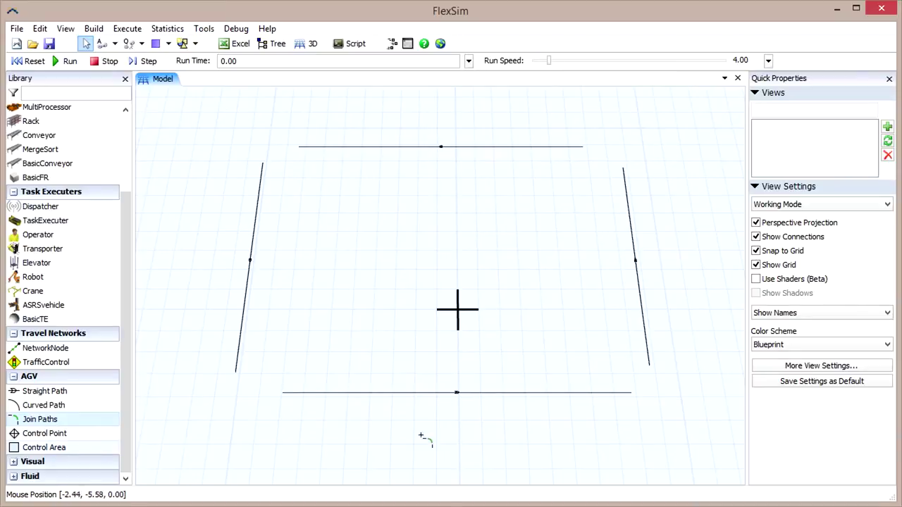
pyautogui.click(625, 394)
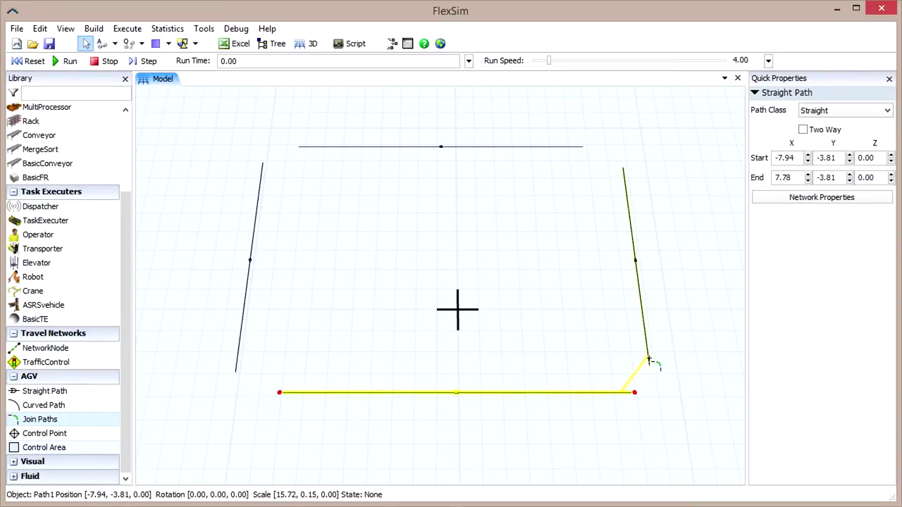
pyautogui.click(648, 360)
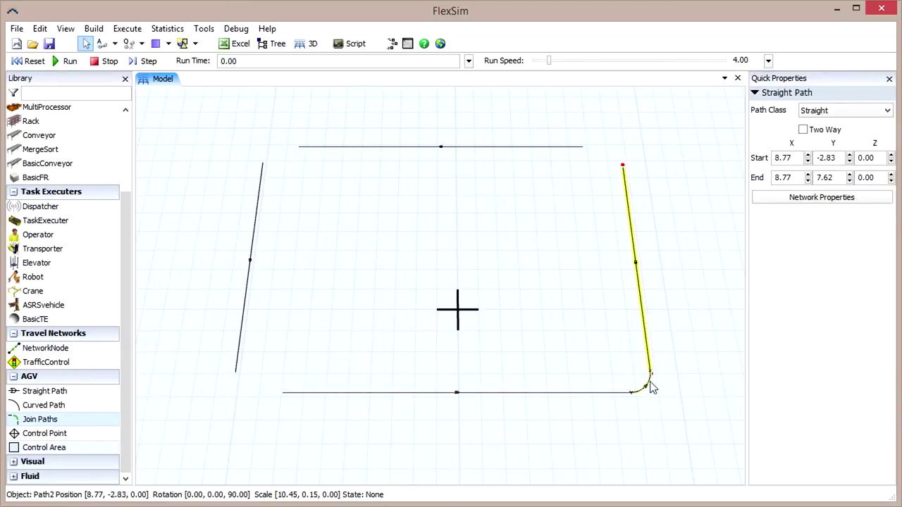
pyautogui.click(650, 387)
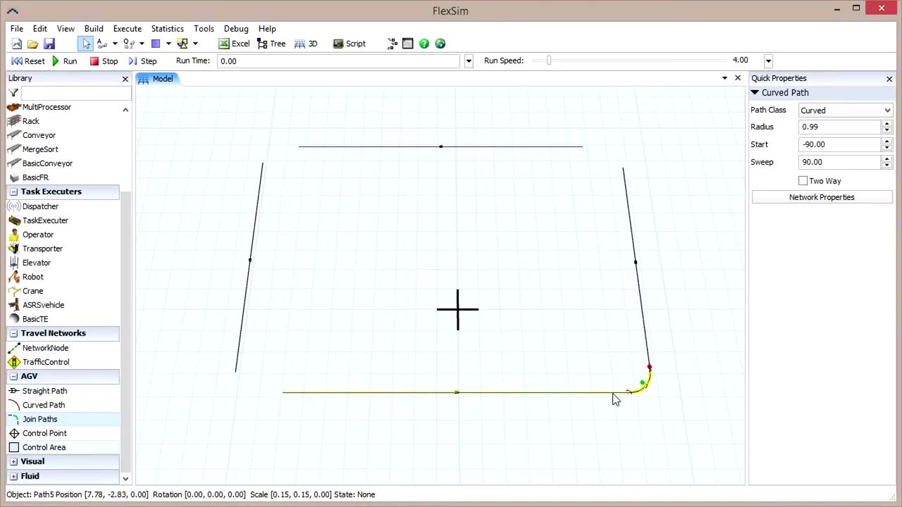
pyautogui.click(886, 124)
pyautogui.click(886, 124)
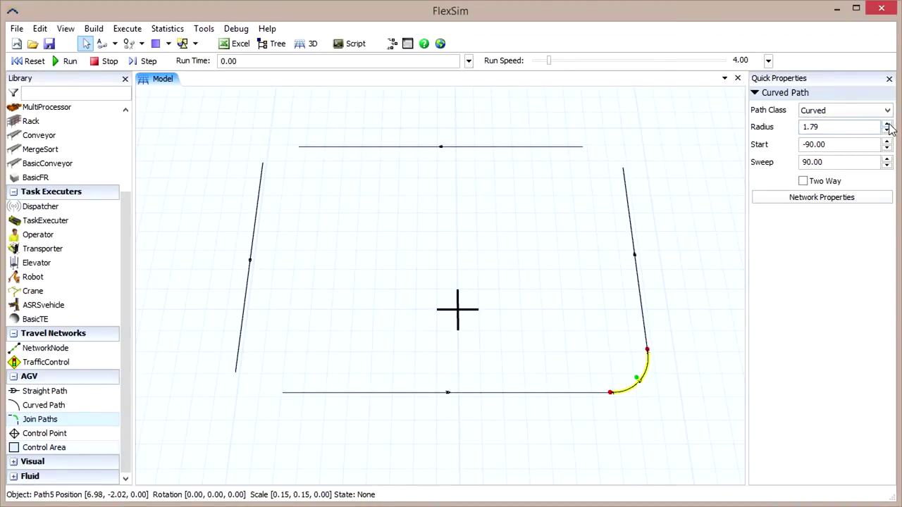
pyautogui.click(886, 131)
pyautogui.click(886, 131)
pyautogui.click(886, 131)
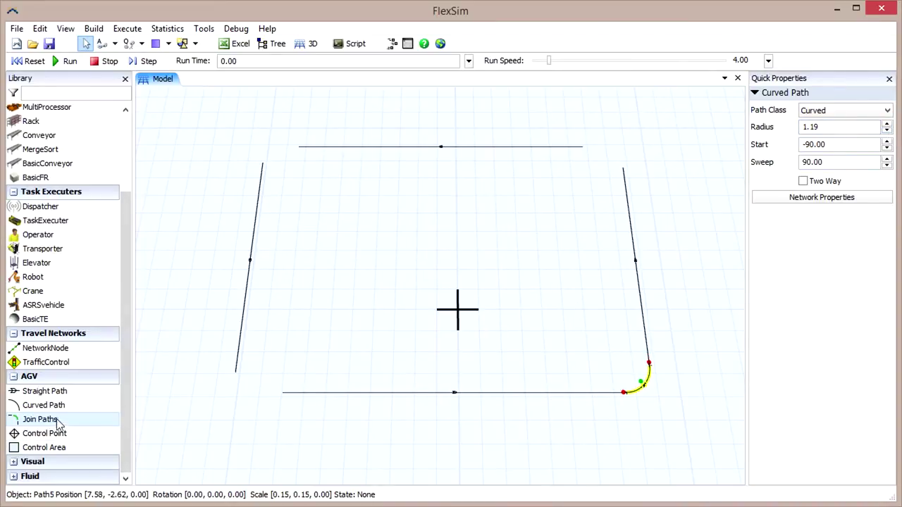
# Join right to top, top to left, and left to bottom paths to close the loop.
pyautogui.click(624, 173)
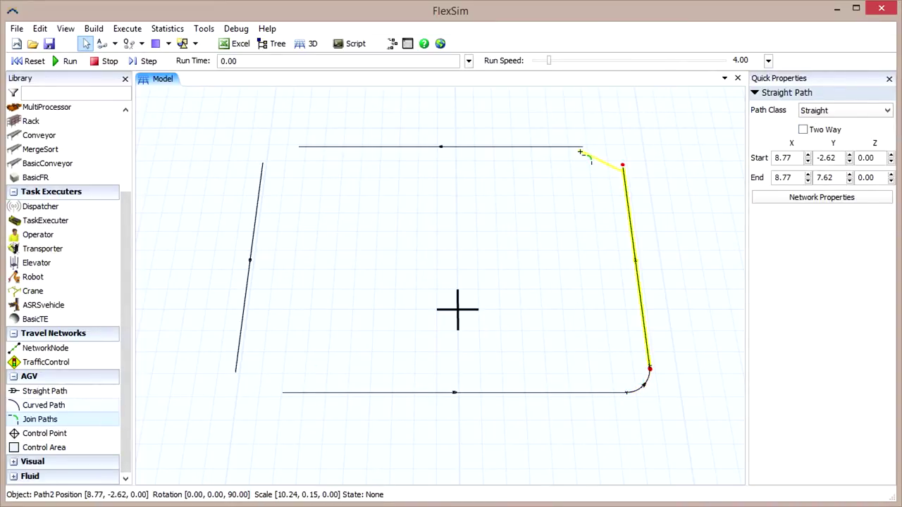
pyautogui.click(581, 148)
pyautogui.click(246, 307)
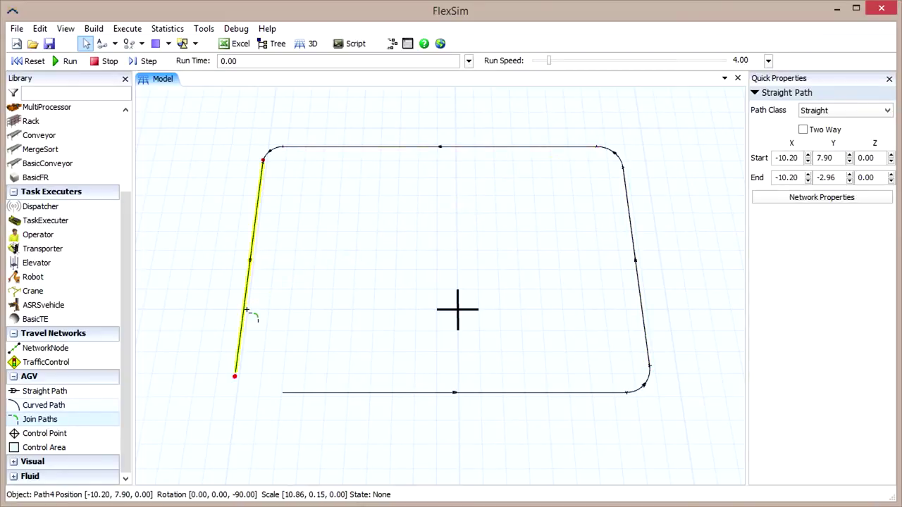
pyautogui.click(402, 393)
pyautogui.click(415, 368)
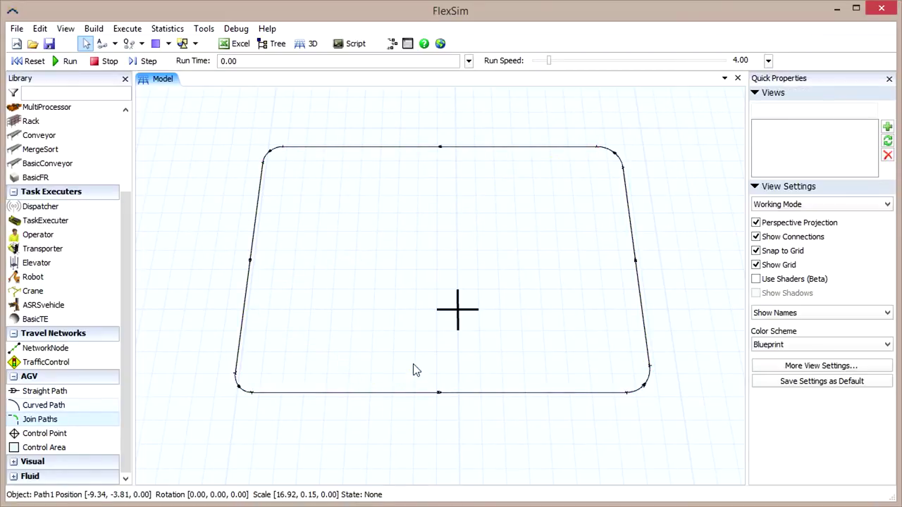
pyautogui.scroll(3, 125, 121)
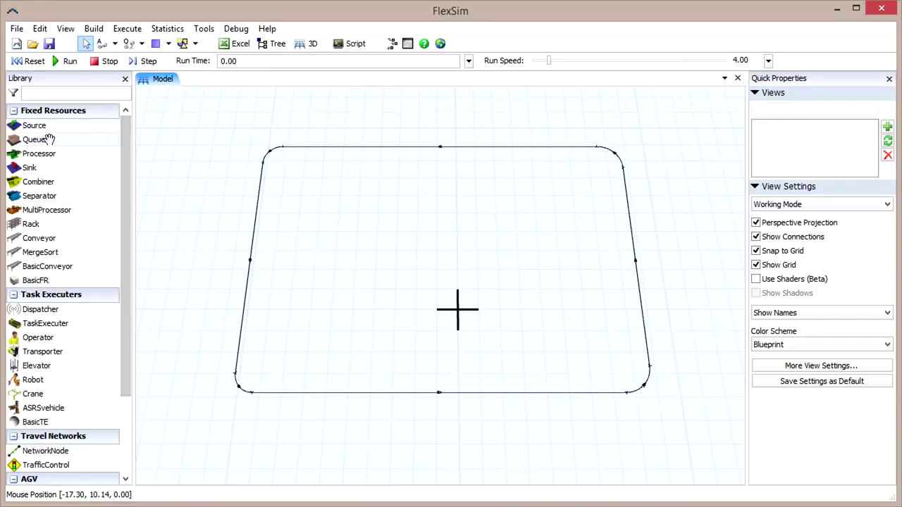
# Place Source2 below the loop and Sink3 beside it, connecting the source to the sink.
pyautogui.moveTo(42, 127); pyautogui.dragTo(265, 423)
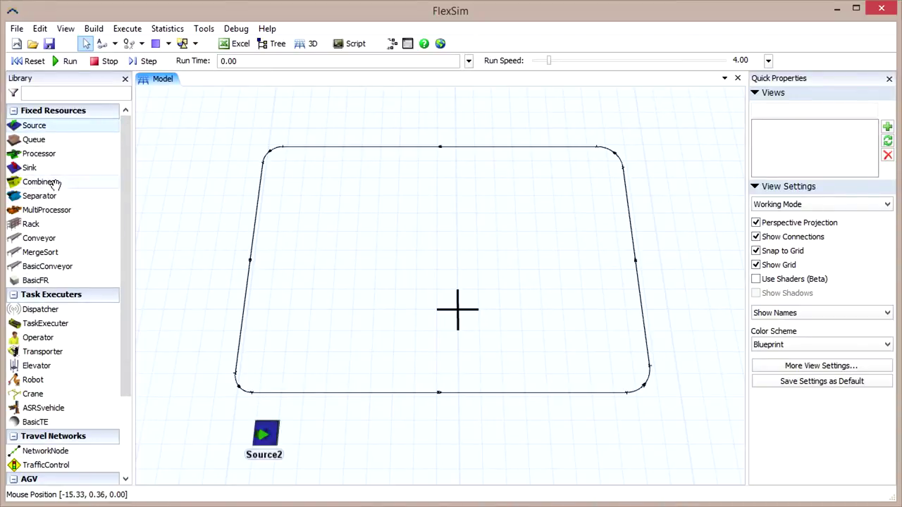
pyautogui.moveTo(32, 168); pyautogui.dragTo(594, 125)
pyautogui.moveTo(265, 435); pyautogui.dragTo(599, 125)
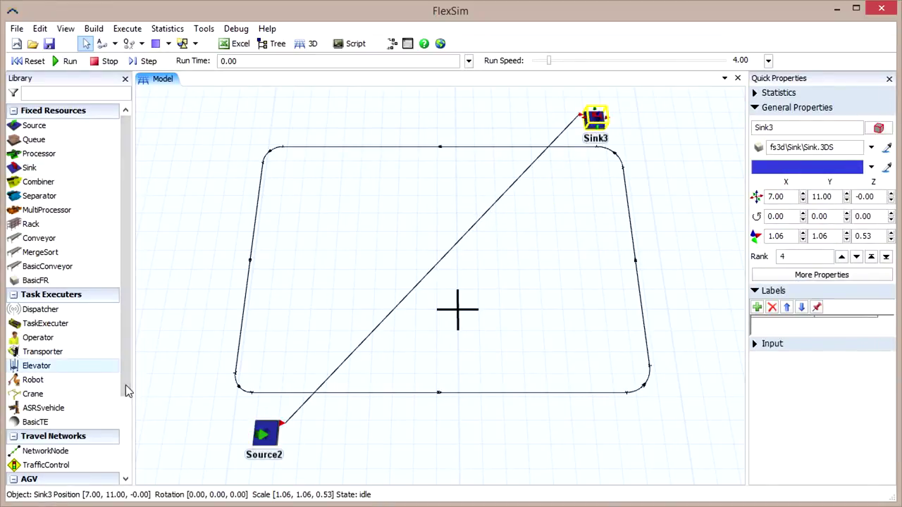
pyautogui.moveTo(128, 392); pyautogui.dragTo(124, 467)
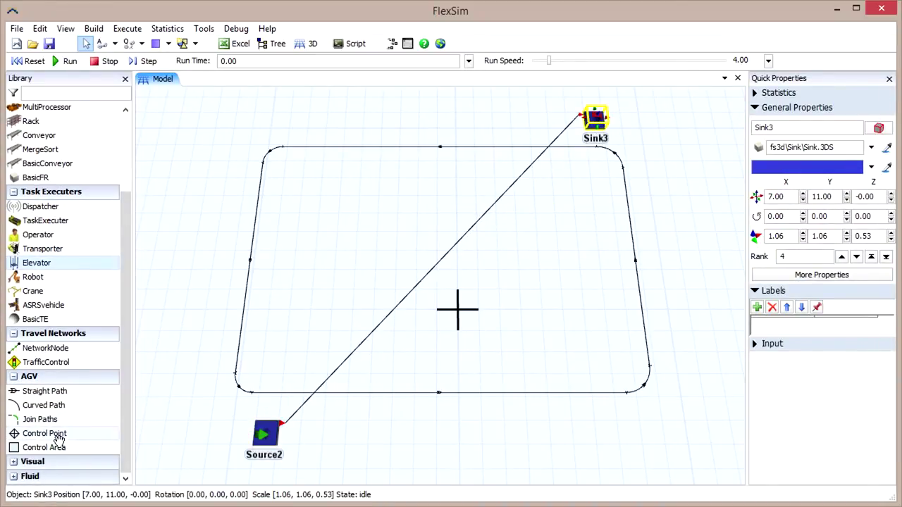
# Add control points on the loop's paths.
pyautogui.moveTo(59, 436); pyautogui.dragTo(284, 424)
pyautogui.click(272, 394)
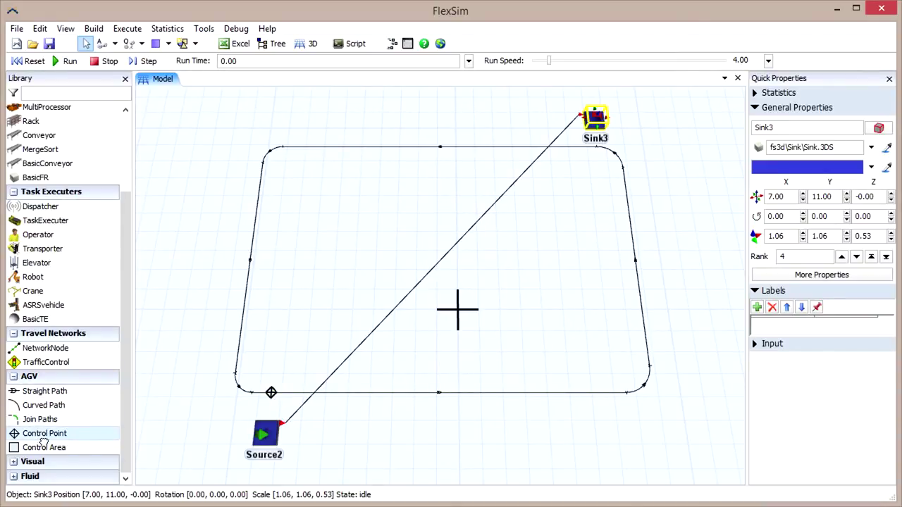
pyautogui.click(677, 381)
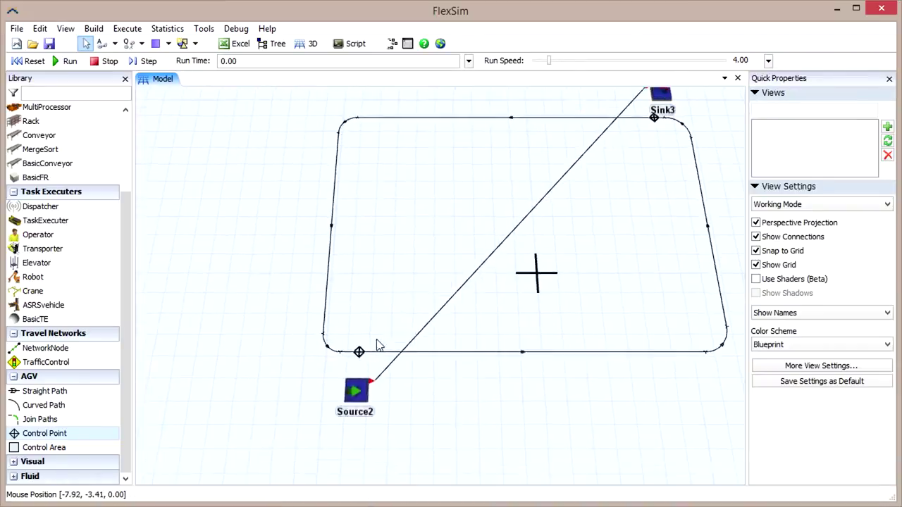
pyautogui.scroll(5, 328, 391)
pyautogui.scroll(2, 329, 382)
# Move ControlPoint2 onto the path above Source2 and connect Source2 to it.
pyautogui.moveTo(394, 326); pyautogui.dragTo(444, 220)
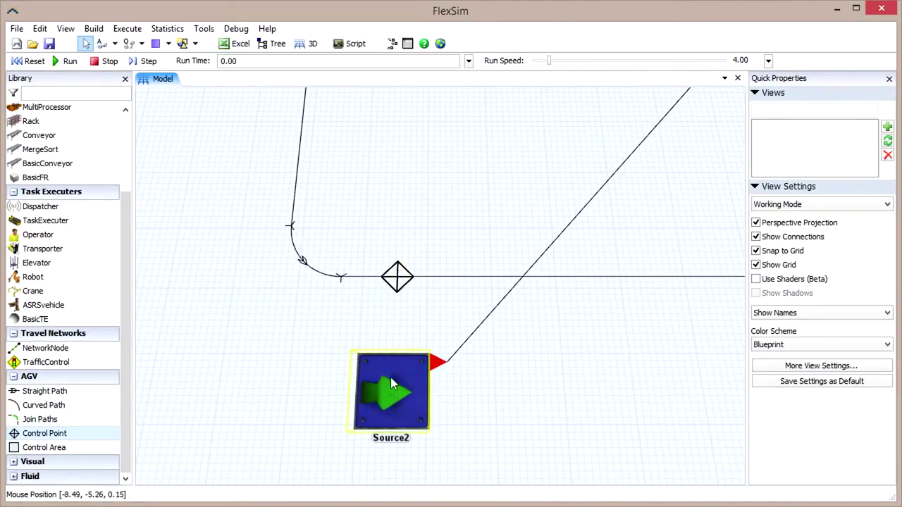
pyautogui.click(399, 289)
pyautogui.moveTo(399, 289); pyautogui.dragTo(411, 241)
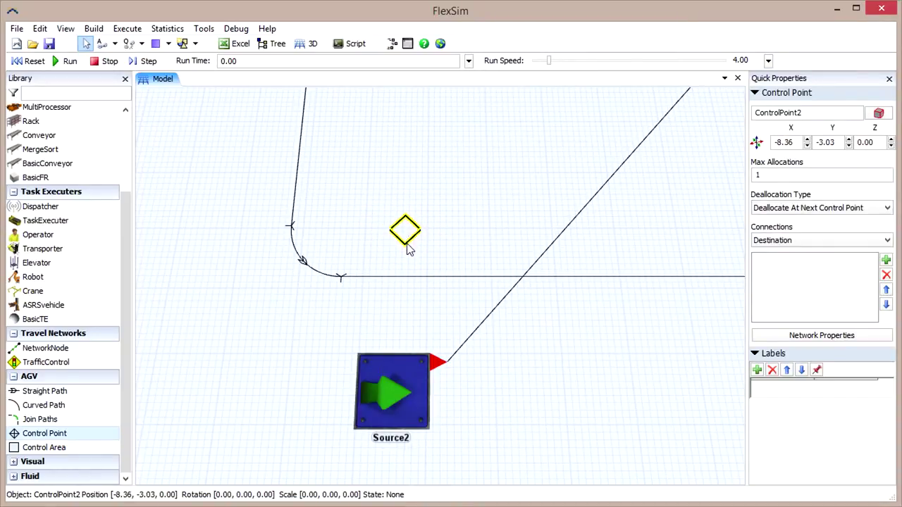
pyautogui.moveTo(407, 248); pyautogui.dragTo(402, 303)
pyautogui.click(367, 328)
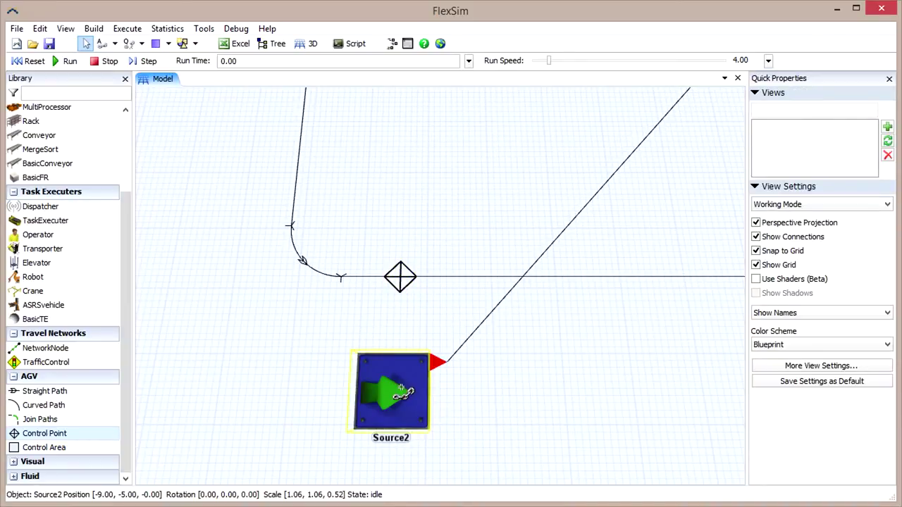
pyautogui.moveTo(391, 391); pyautogui.dragTo(403, 297)
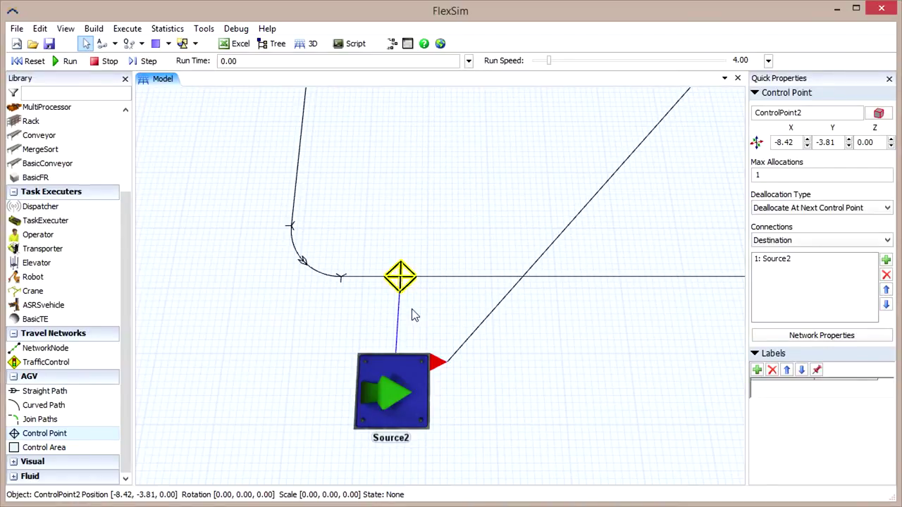
pyautogui.click(545, 162)
pyautogui.scroll(-5, 544, 169)
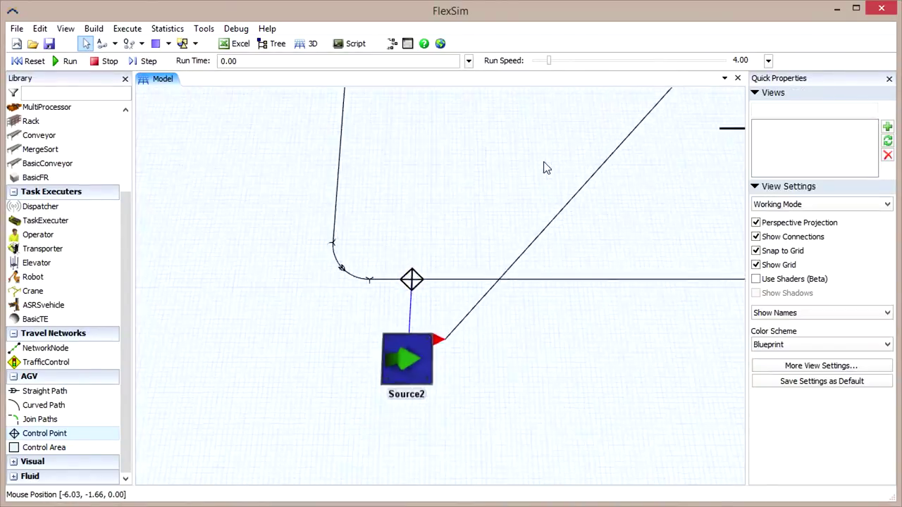
# Check the control point and Sink3 on the loop's right side, then reframe the loop.
pyautogui.moveTo(541, 176); pyautogui.dragTo(298, 395)
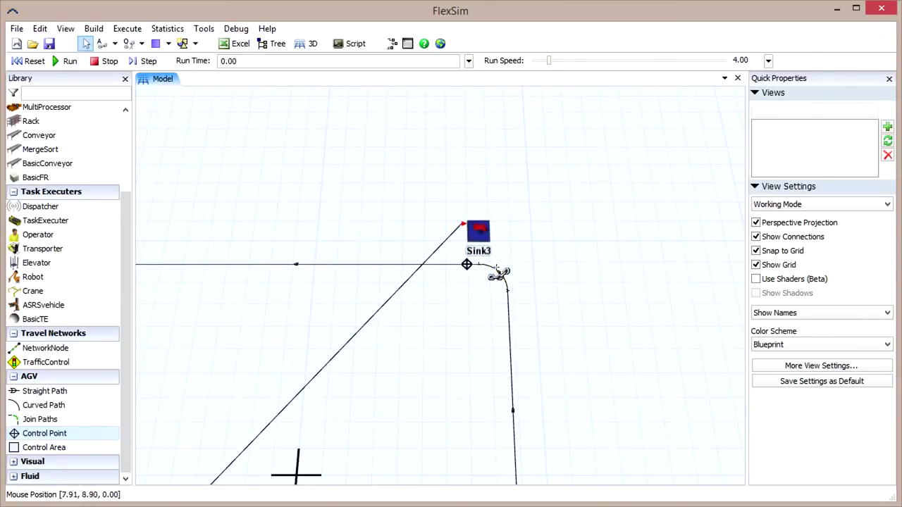
pyautogui.click(466, 265)
pyautogui.click(491, 239)
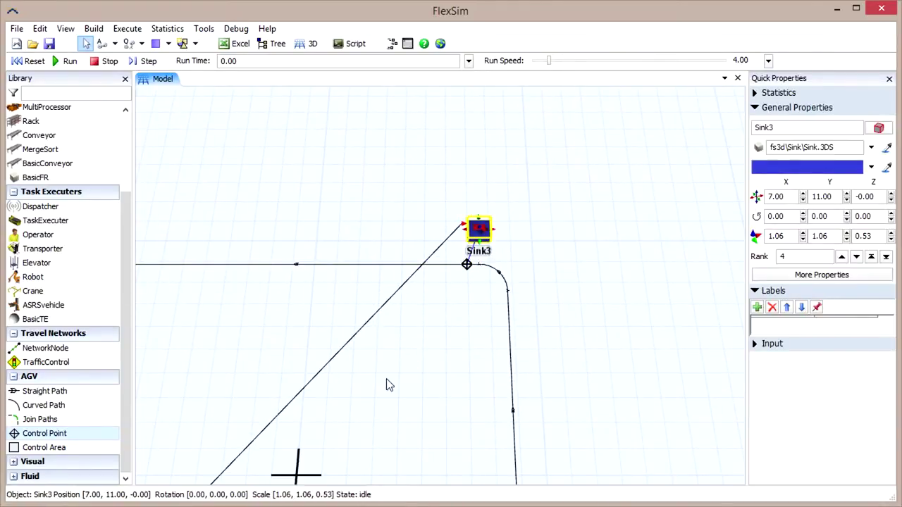
pyautogui.moveTo(388, 383); pyautogui.dragTo(537, 250)
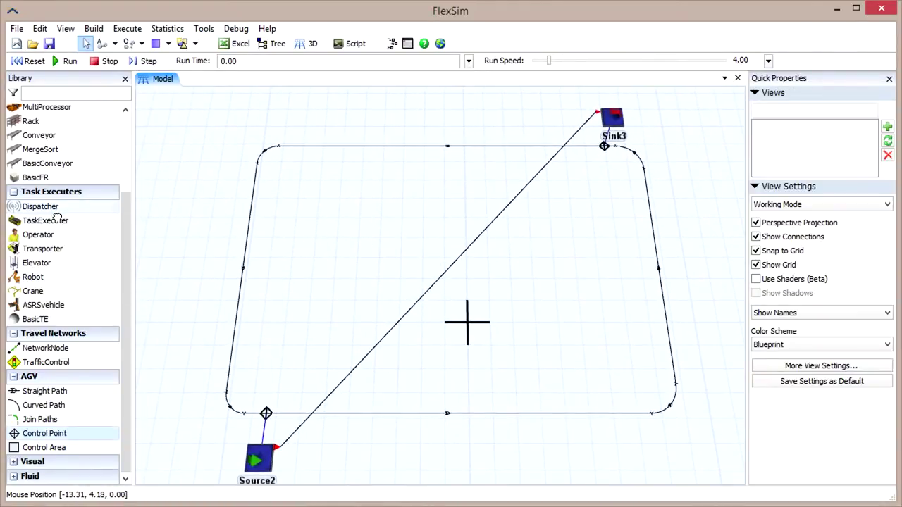
# Place Dispatcher6 and two task executers inside the loop and connect the dispatcher to them.
pyautogui.moveTo(56, 208); pyautogui.dragTo(300, 225)
pyautogui.moveTo(45, 221); pyautogui.dragTo(450, 222)
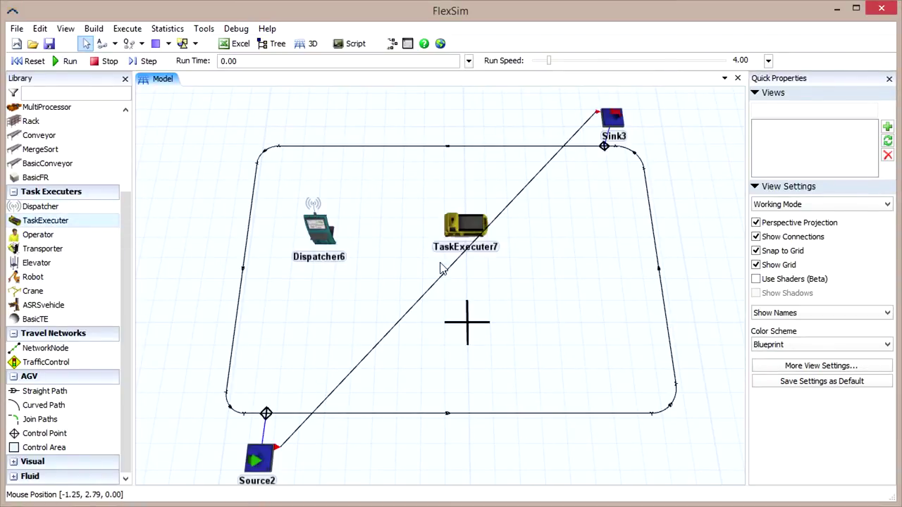
pyautogui.moveTo(493, 276); pyautogui.dragTo(439, 283)
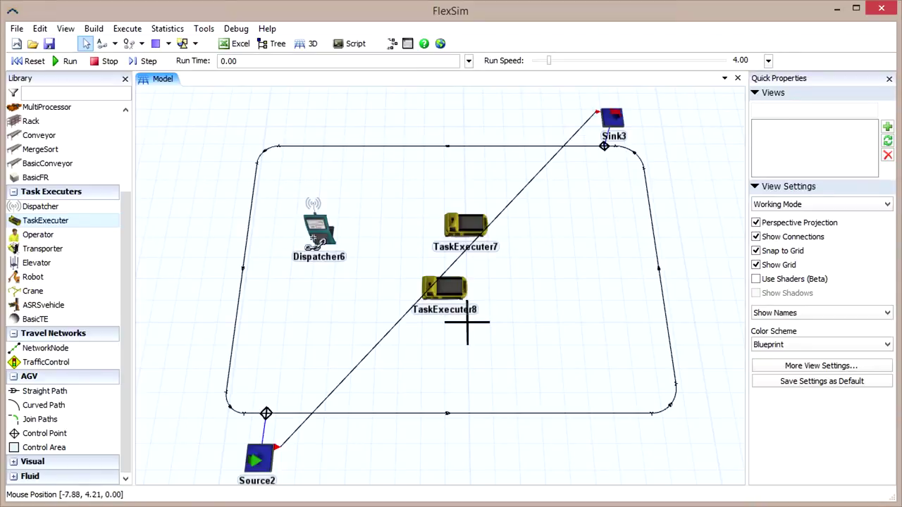
pyautogui.moveTo(317, 229); pyautogui.dragTo(443, 287)
pyautogui.moveTo(465, 224); pyautogui.dragTo(605, 147)
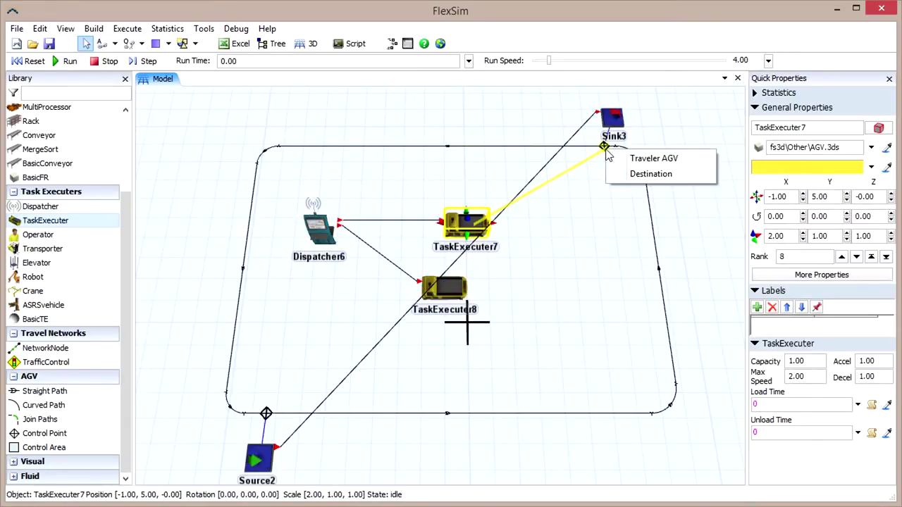
# Connect TaskExecuter7 and TaskExecuter8 to ControlPoint3 as Traveler AGVs.
pyautogui.click(654, 158)
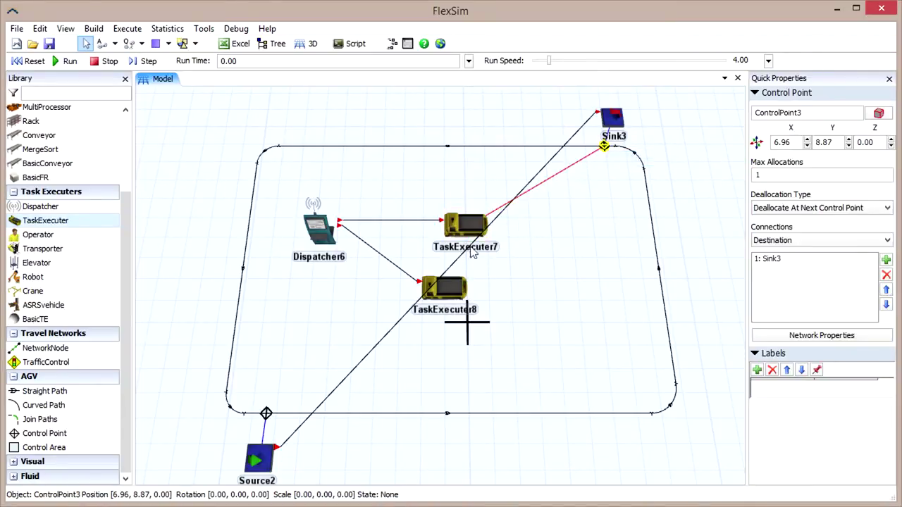
pyautogui.moveTo(444, 288)
pyautogui.mouseDown()
pyautogui.moveTo(602, 169)
pyautogui.moveTo(604, 146)
pyautogui.mouseUp()
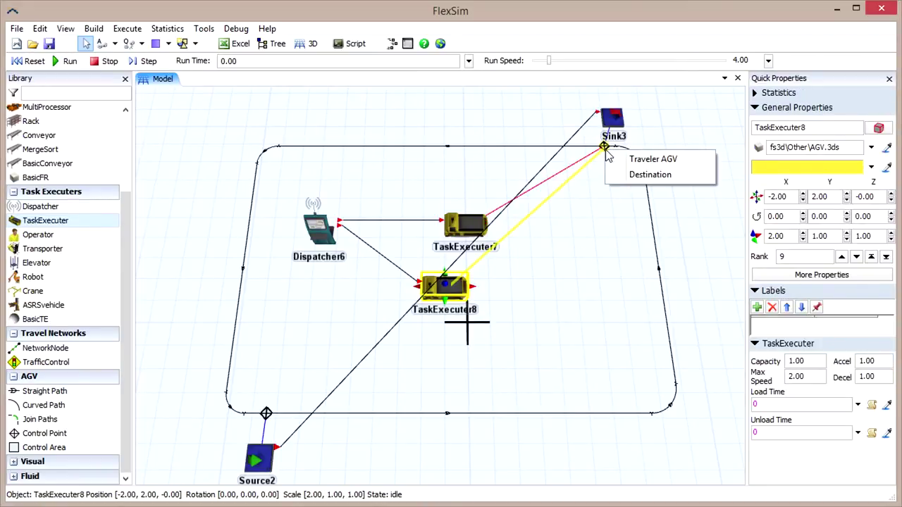
pyautogui.click(676, 164)
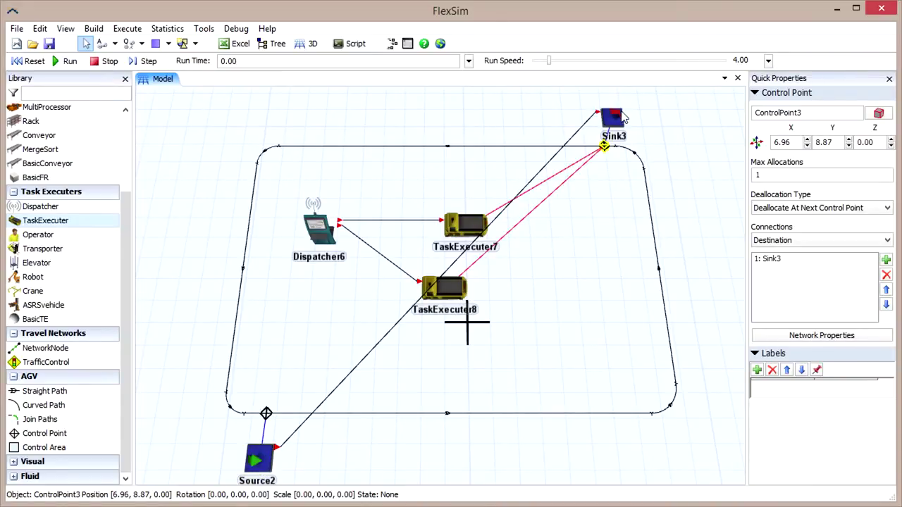
# Connect Dispatcher6 to Source2's center port and confirm Source2 uses transport.
pyautogui.moveTo(545, 246); pyautogui.dragTo(570, 218)
pyautogui.click(289, 423)
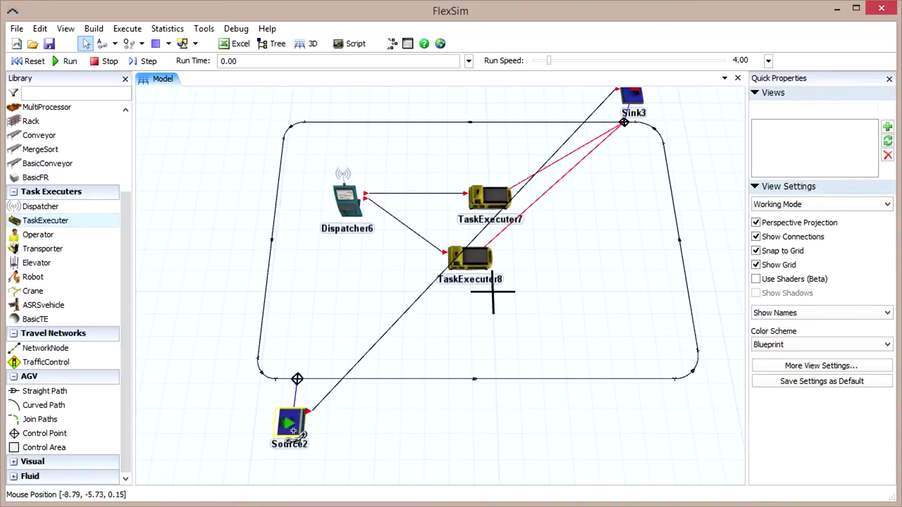
pyautogui.moveTo(346, 204); pyautogui.dragTo(292, 430)
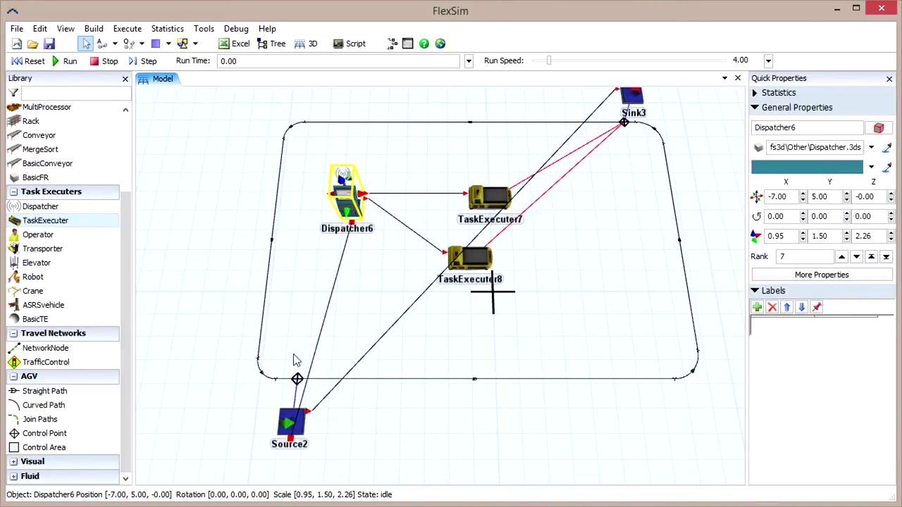
pyautogui.click(293, 430)
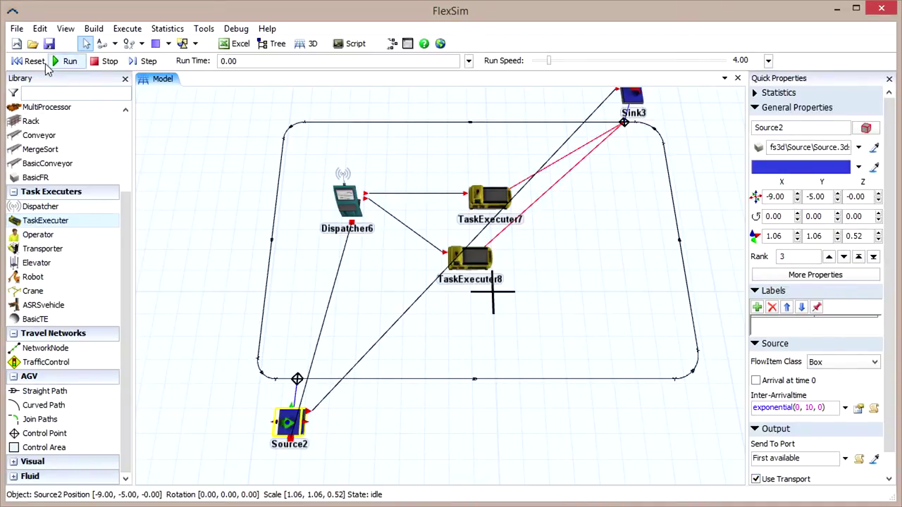
# Run the simulation until both AGVs stall at time 45.84.
pyautogui.click(67, 62)
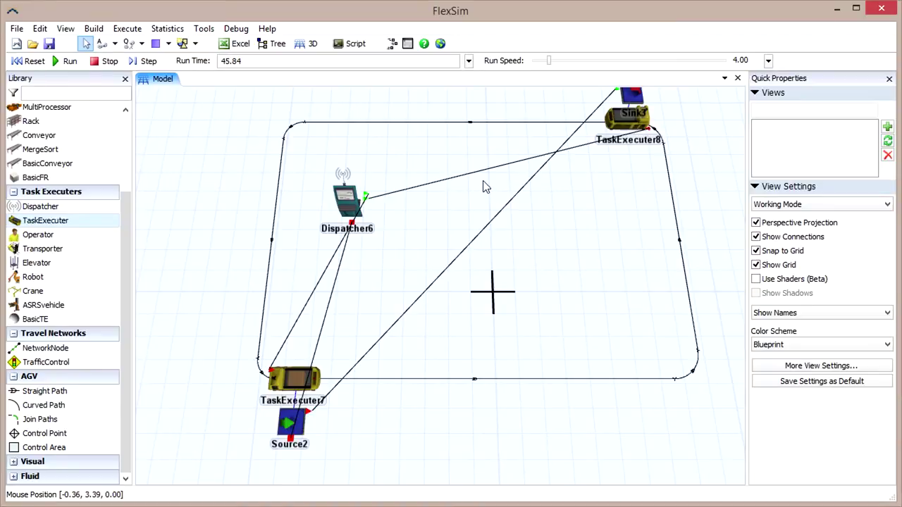
pyautogui.click(489, 127)
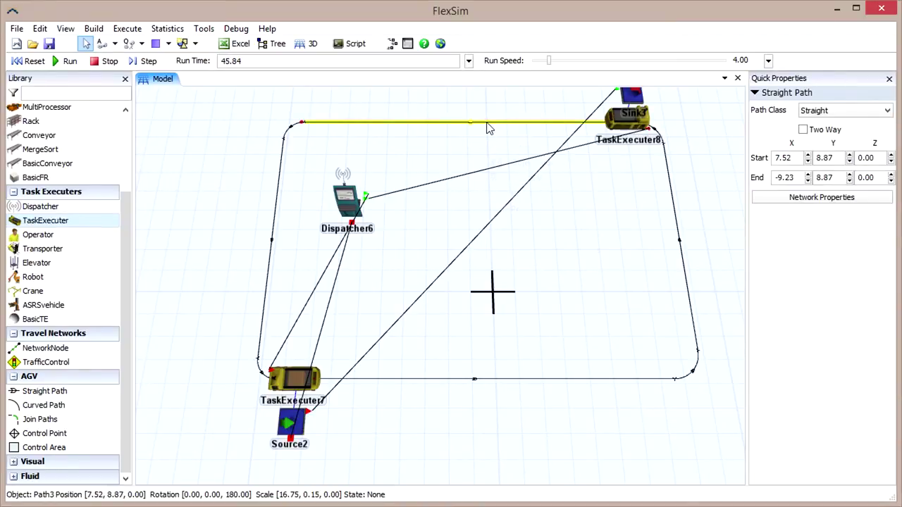
# Enable Check for Deadlock in the AGV Network Properties' General settings.
pyautogui.rightClick(489, 128)
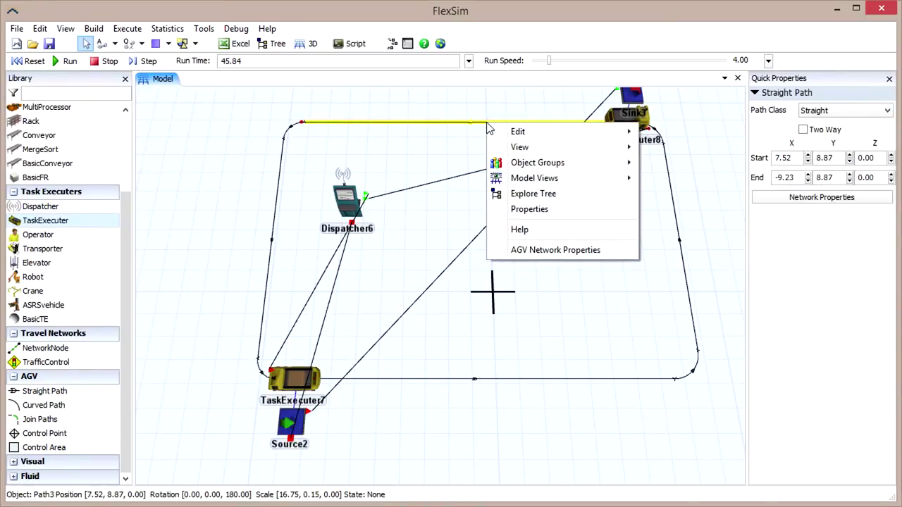
pyautogui.click(538, 250)
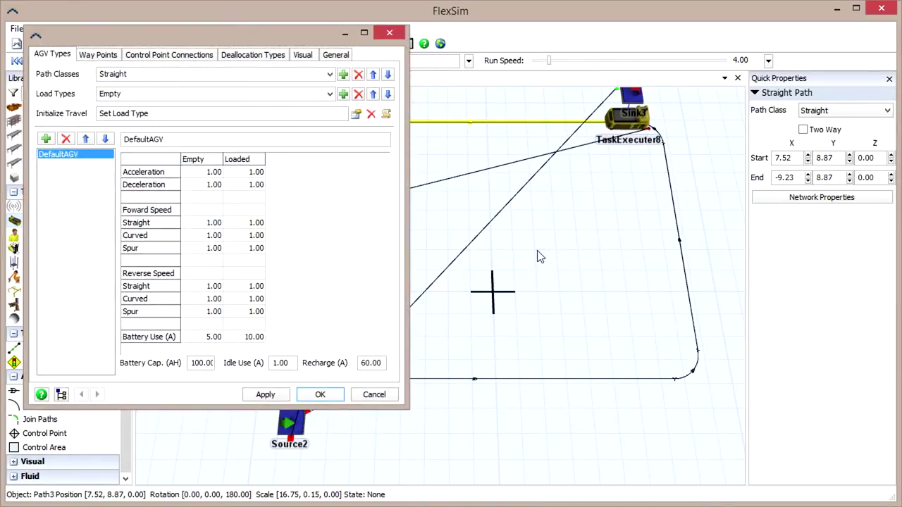
pyautogui.click(337, 56)
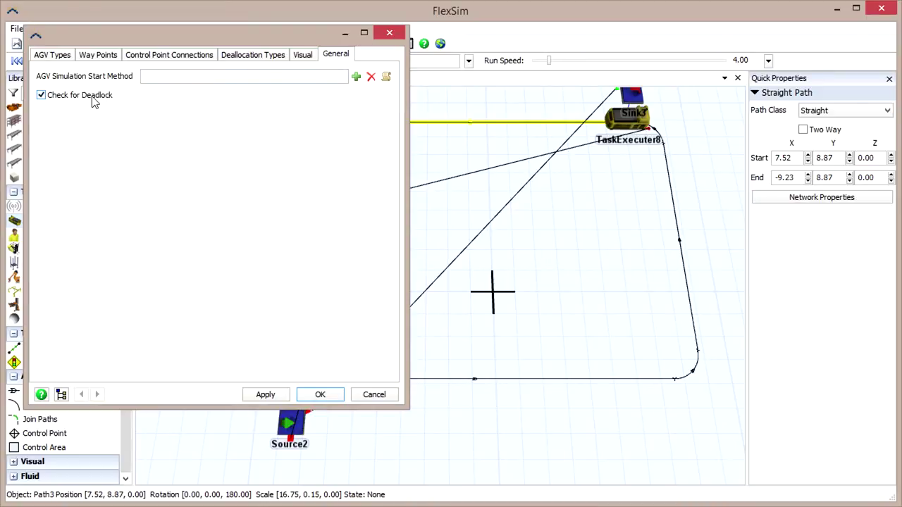
pyautogui.click(321, 395)
pyautogui.click(501, 263)
# Reset and rerun the model, confirming the deadlock on ControlPoint2 and ControlPoint3.
pyautogui.click(32, 60)
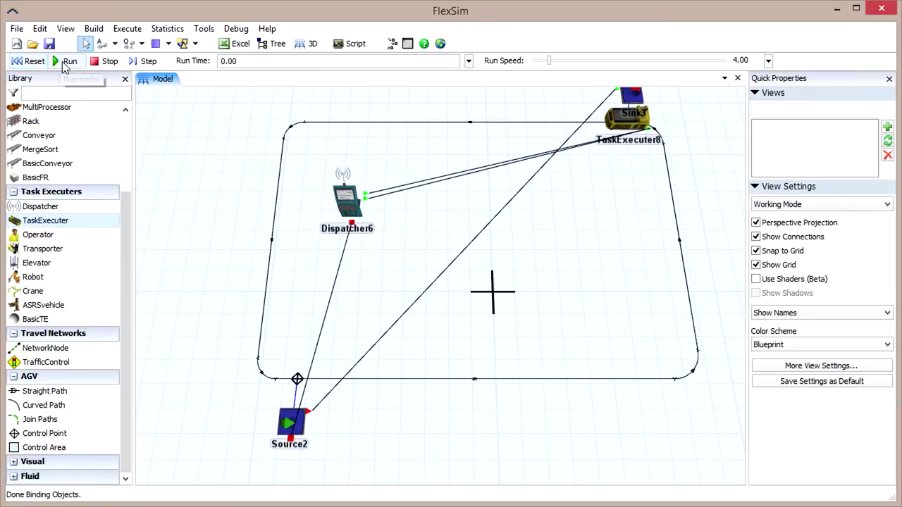
pyautogui.click(67, 61)
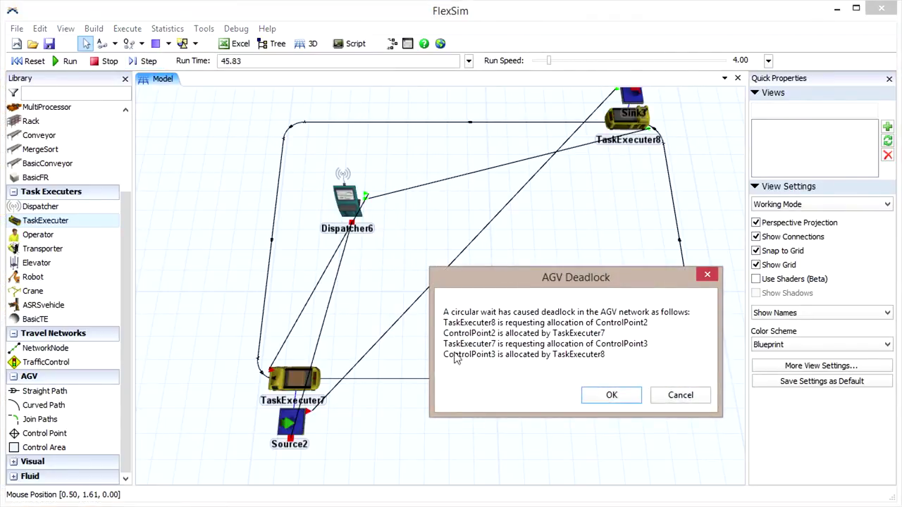
pyautogui.click(623, 396)
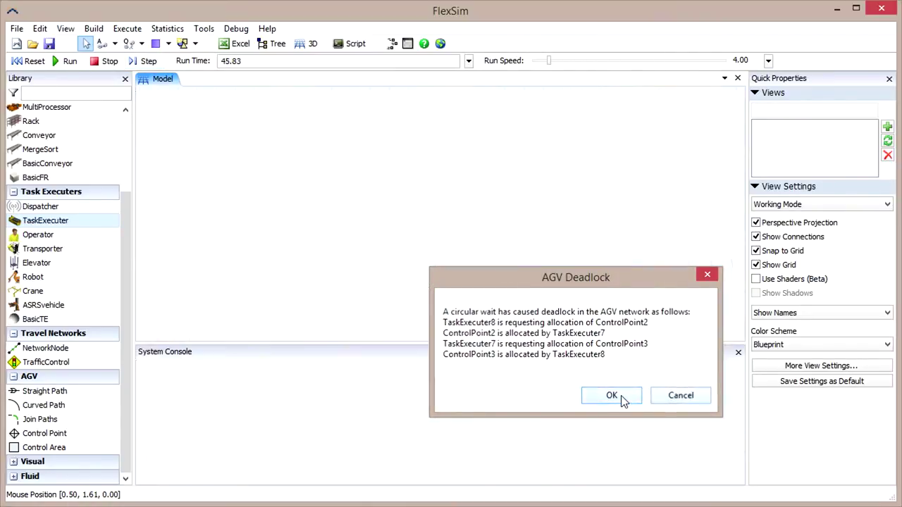
pyautogui.click(737, 353)
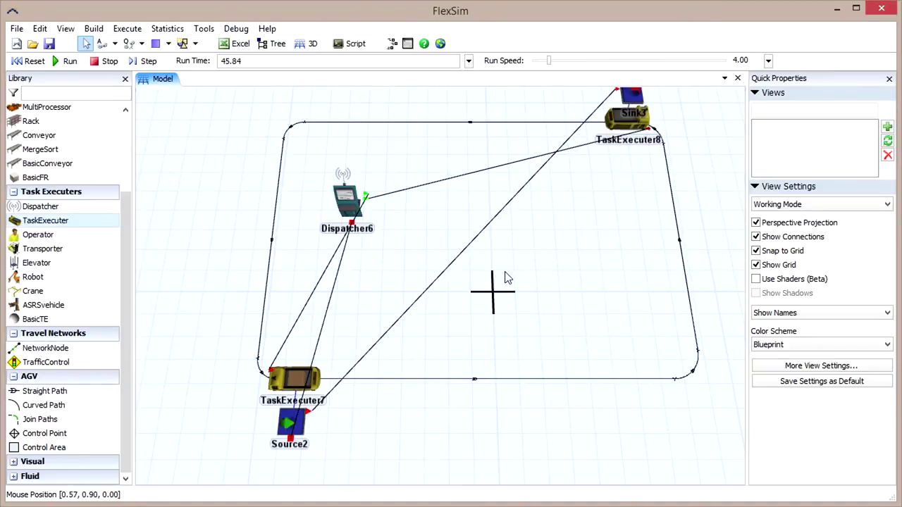
pyautogui.scroll(3, 479, 268)
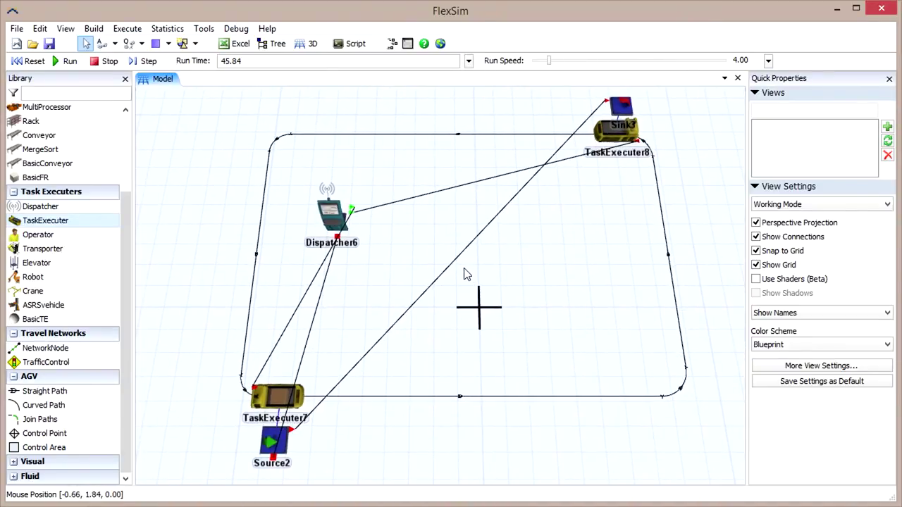
# Reset the model and place control points on the left and right sides of the loop.
pyautogui.click(30, 60)
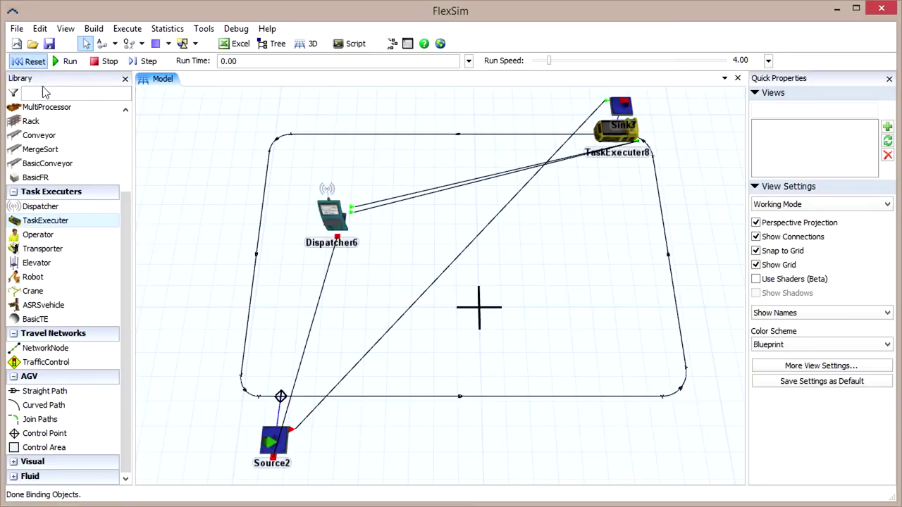
pyautogui.moveTo(41, 433); pyautogui.dragTo(190, 418)
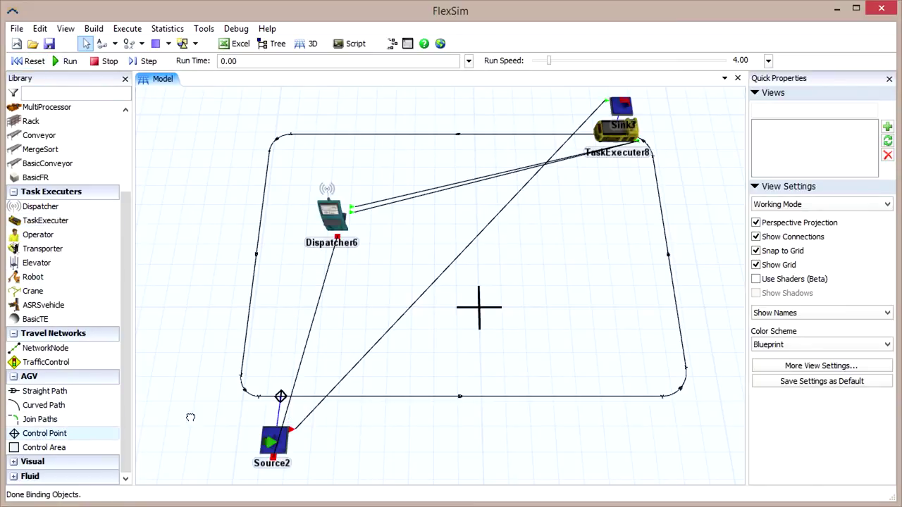
pyautogui.moveTo(261, 257); pyautogui.dragTo(257, 252)
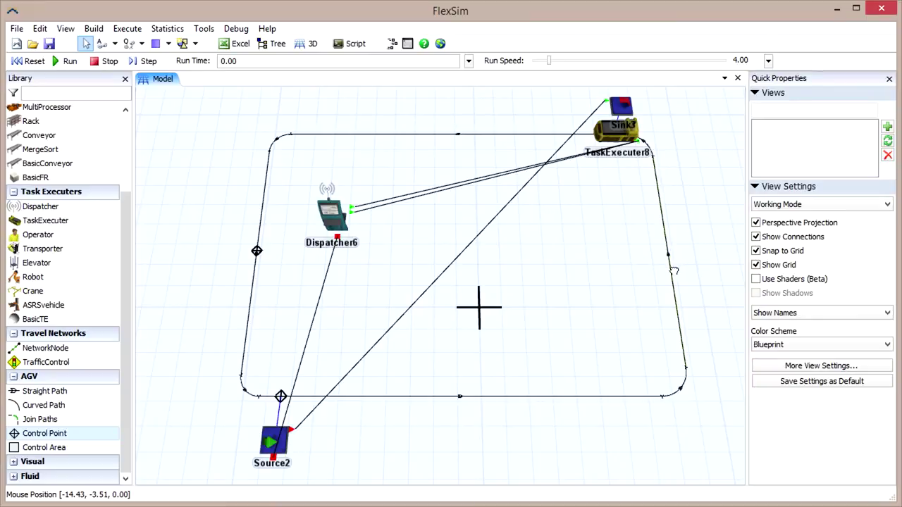
pyautogui.moveTo(673, 270); pyautogui.dragTo(669, 264)
# Reset and run the model, speeding the run up then back down, then select the whole model.
pyautogui.click(30, 60)
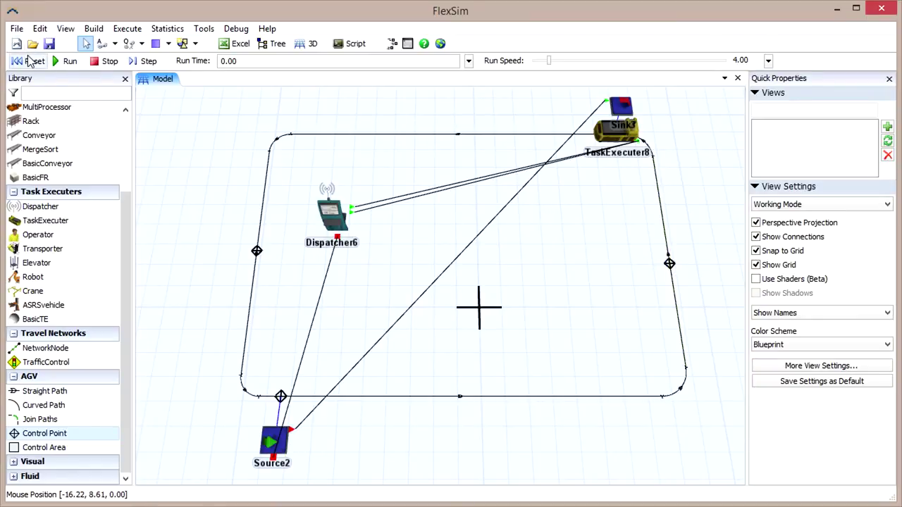
pyautogui.click(70, 61)
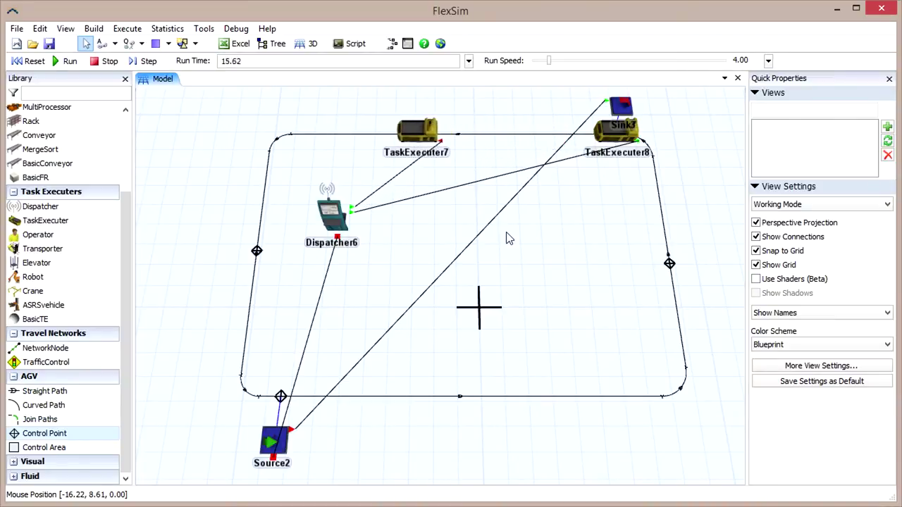
pyautogui.moveTo(546, 62); pyautogui.dragTo(556, 65)
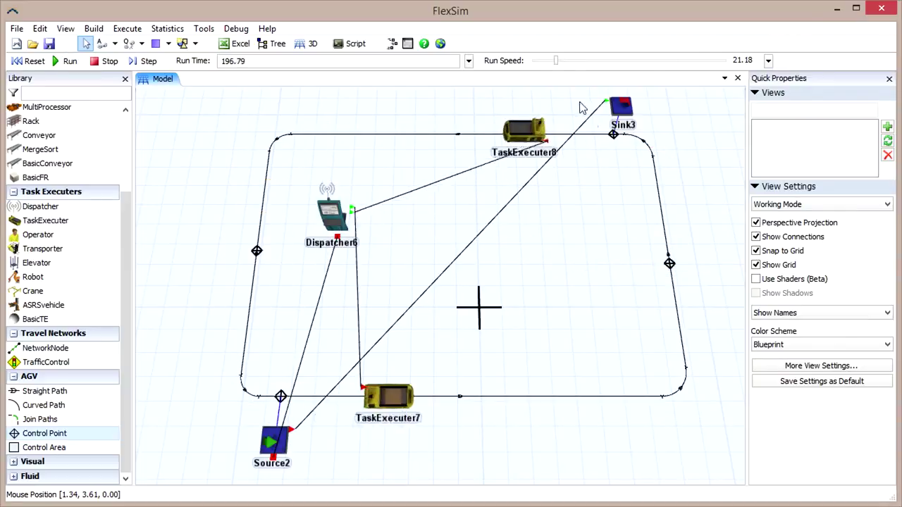
pyautogui.moveTo(556, 62); pyautogui.dragTo(547, 62)
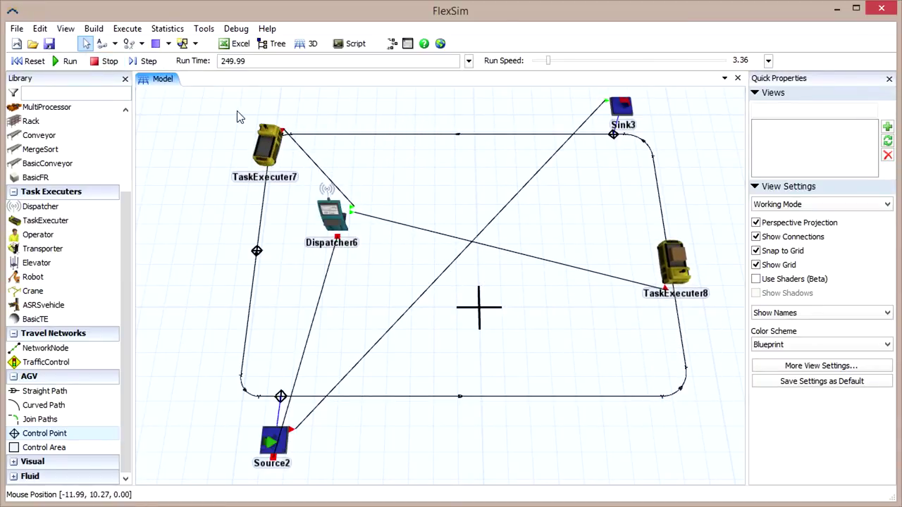
pyautogui.keyDown('shift'); pyautogui.moveTo(220, 90); pyautogui.dragTo(741, 447); pyautogui.keyUp('shift')
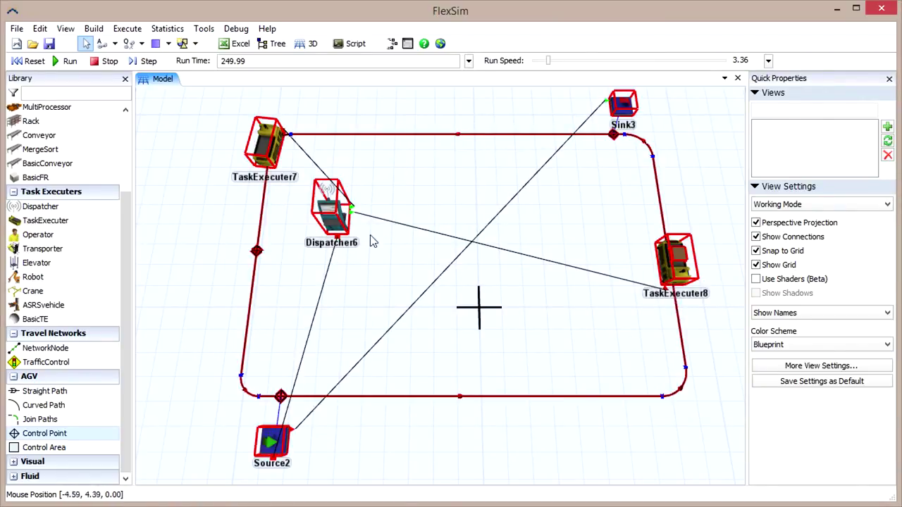
# Set ControlPoint4 to Deallocate When Past Current and apply it to all selected control points.
pyautogui.click(260, 255)
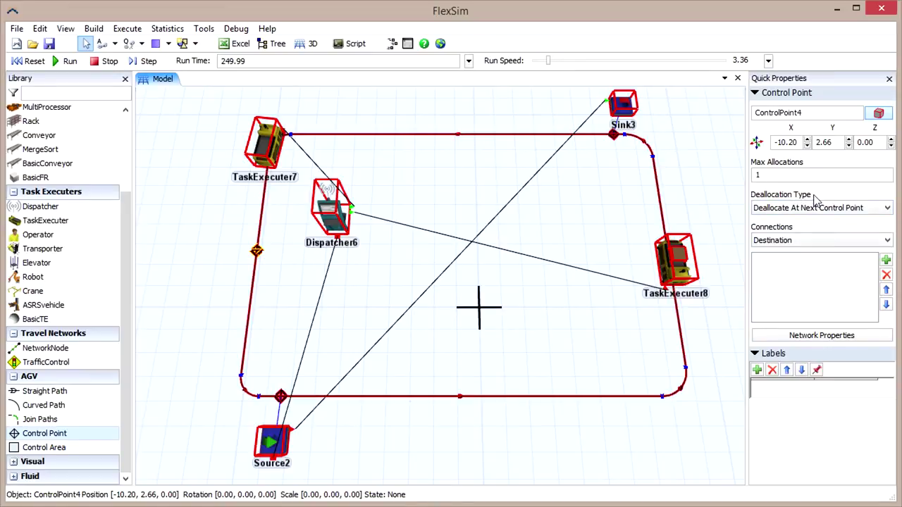
pyautogui.click(760, 209)
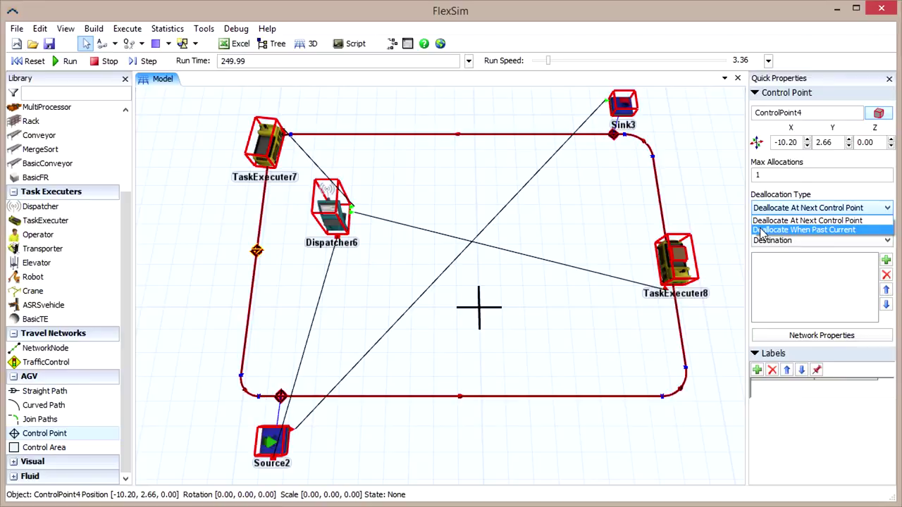
pyautogui.click(762, 230)
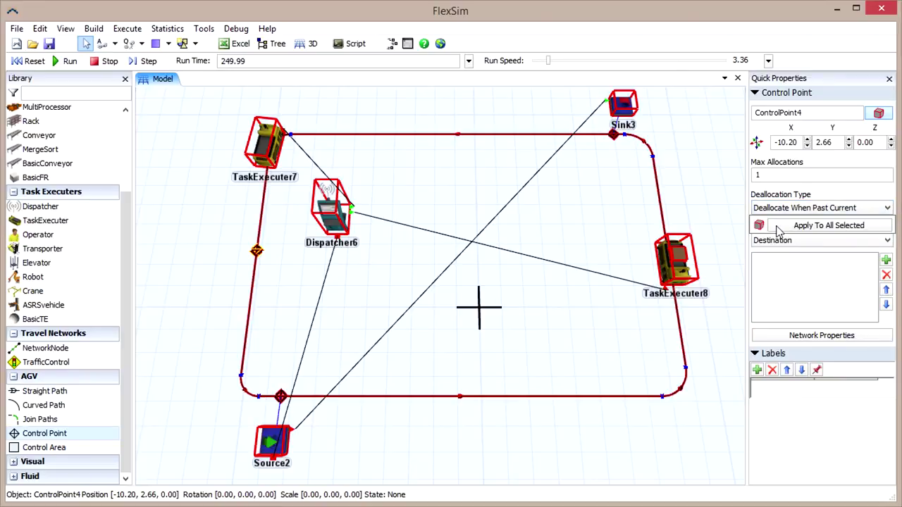
pyautogui.click(780, 227)
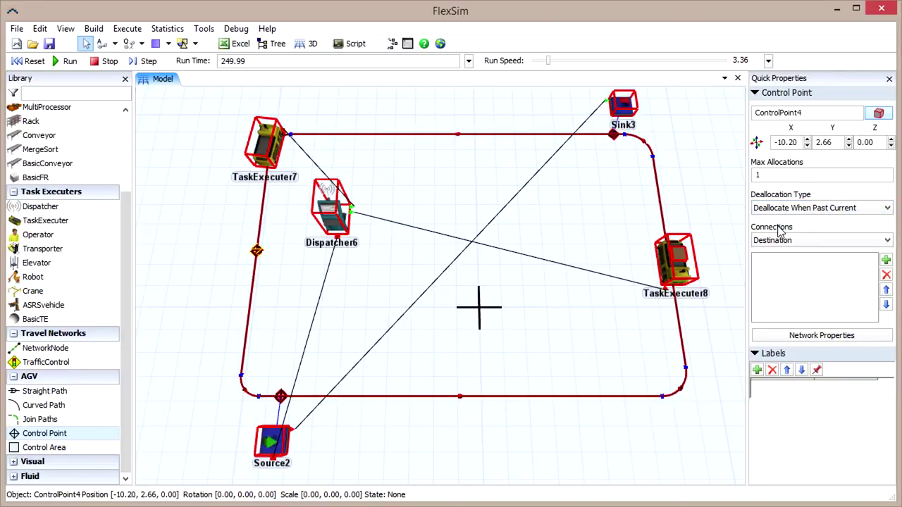
pyautogui.click(608, 253)
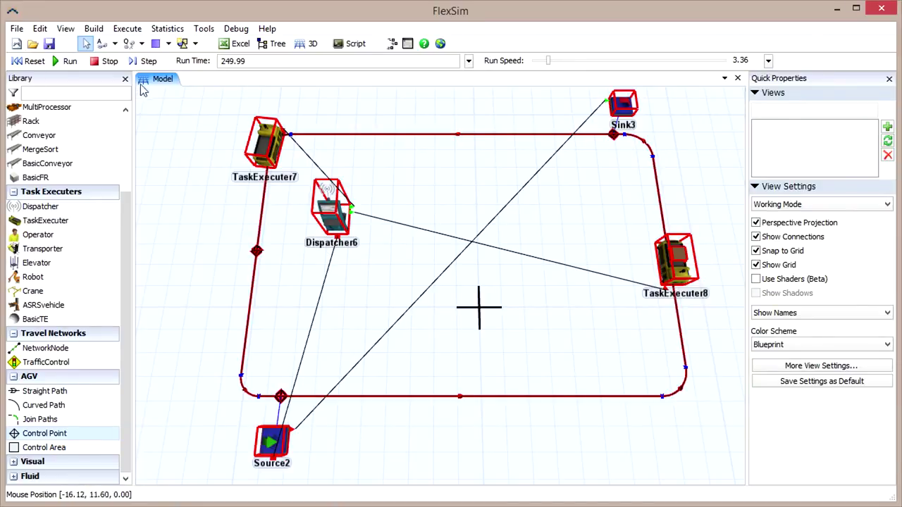
pyautogui.click(402, 283)
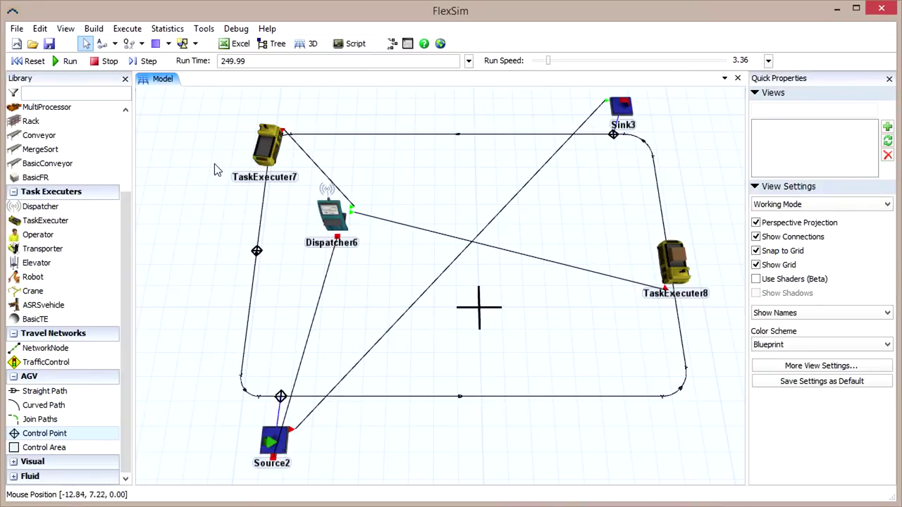
# Reset the model and raise the run speed to about 8.58.
pyautogui.click(30, 61)
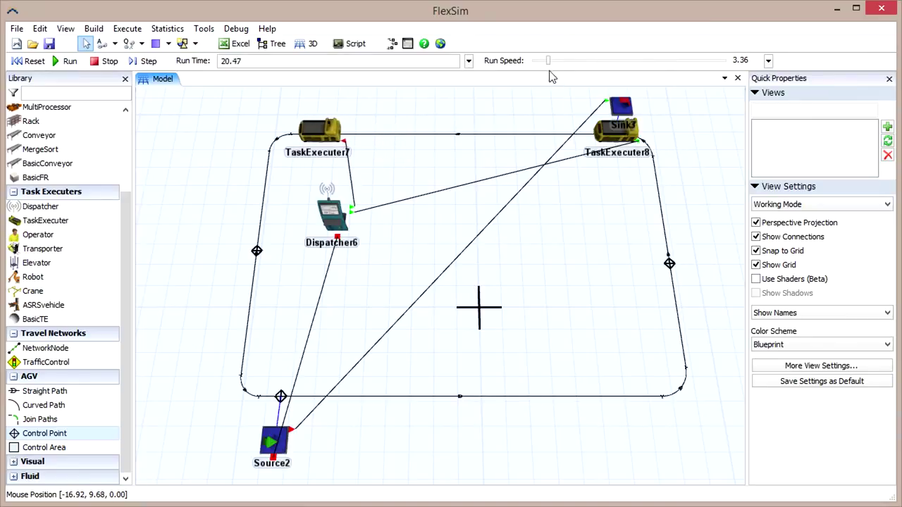
pyautogui.moveTo(547, 66); pyautogui.dragTo(553, 68)
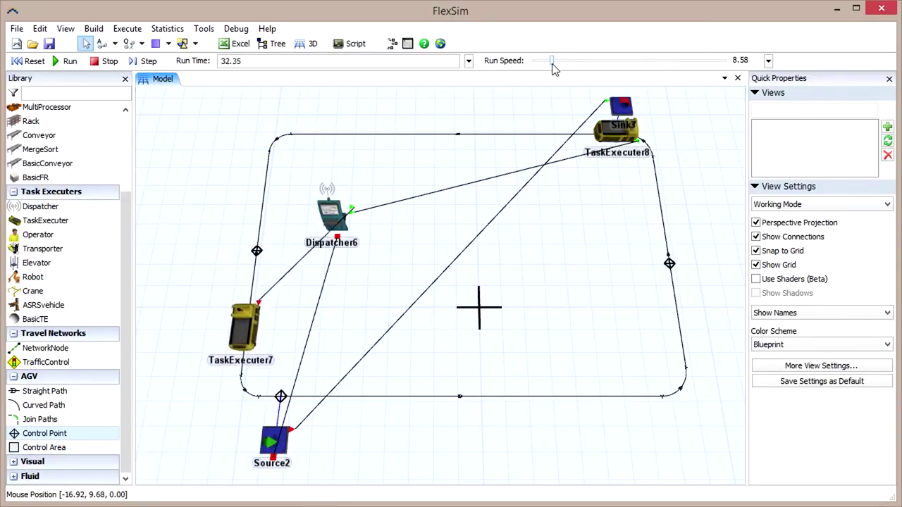